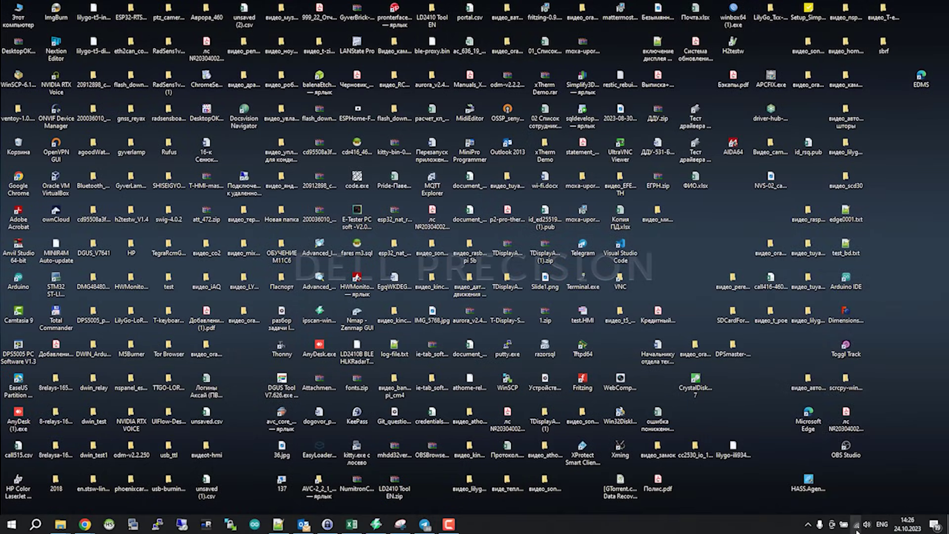
Step: Join the drivent-bd4 Wi-Fi network with its security key and allow the PC to be discoverable
{"action": "left_click", "coordinate": [856, 523]}
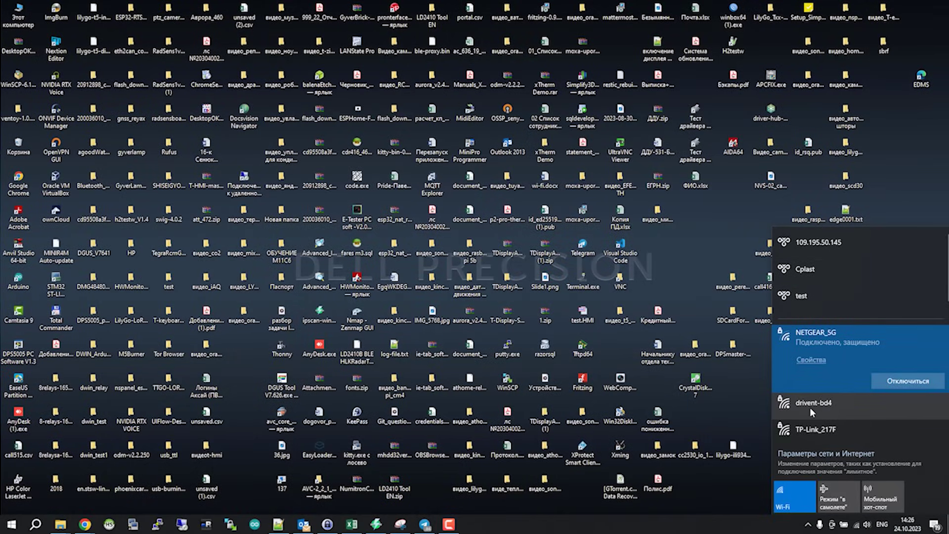
{"action": "left_click", "coordinate": [810, 407]}
{"action": "left_click", "coordinate": [885, 410]}
{"action": "type", "text": "••••••"}
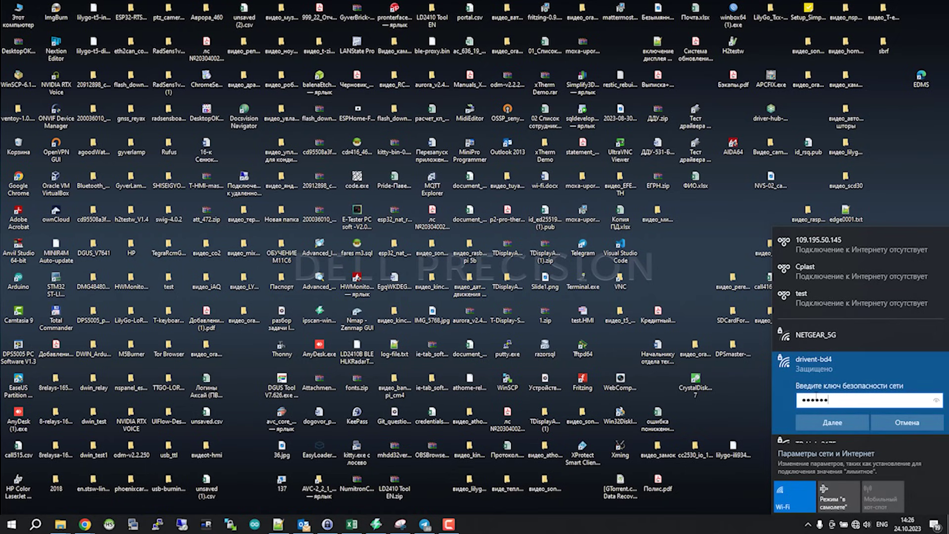
{"action": "type", "text": "78"}
{"action": "left_click", "coordinate": [935, 400]}
{"action": "left_click", "coordinate": [845, 417]}
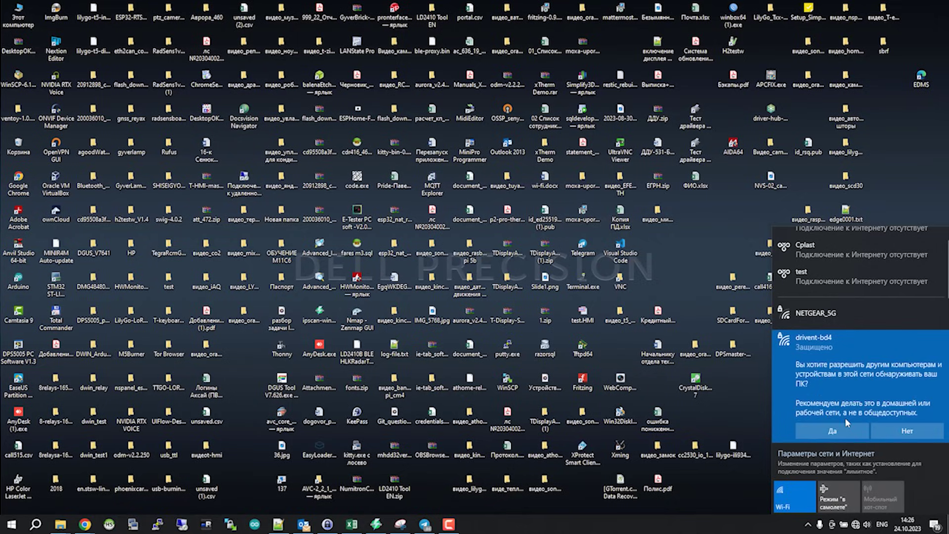
{"action": "left_click", "coordinate": [839, 436]}
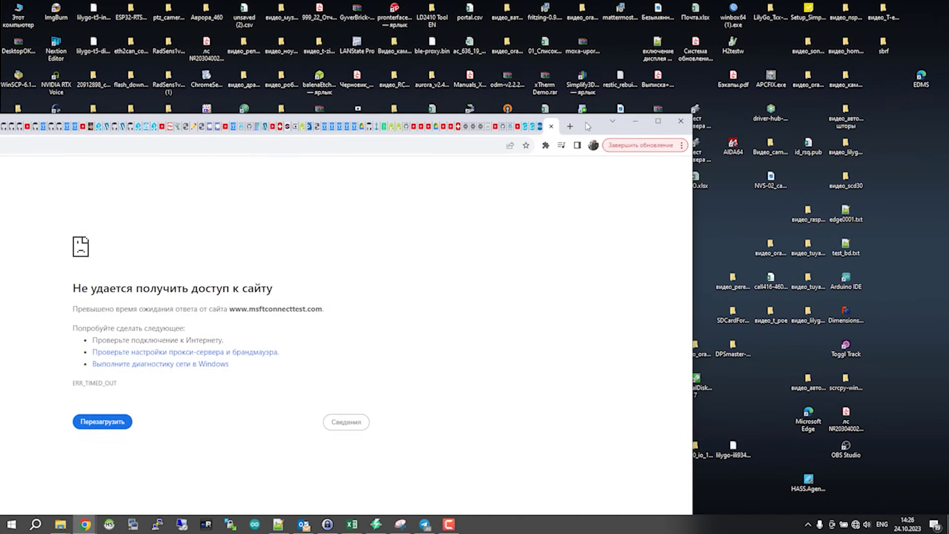
{"action": "double_click", "coordinate": [587, 126]}
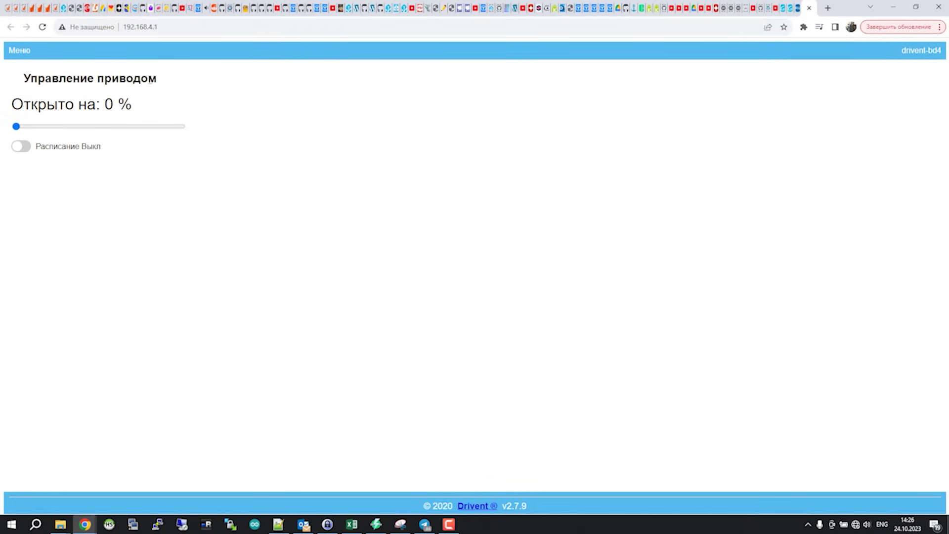
Step: At 192.168.4.1, slide the drive opening to 9% and back to 0%
{"action": "left_click", "coordinate": [168, 30]}
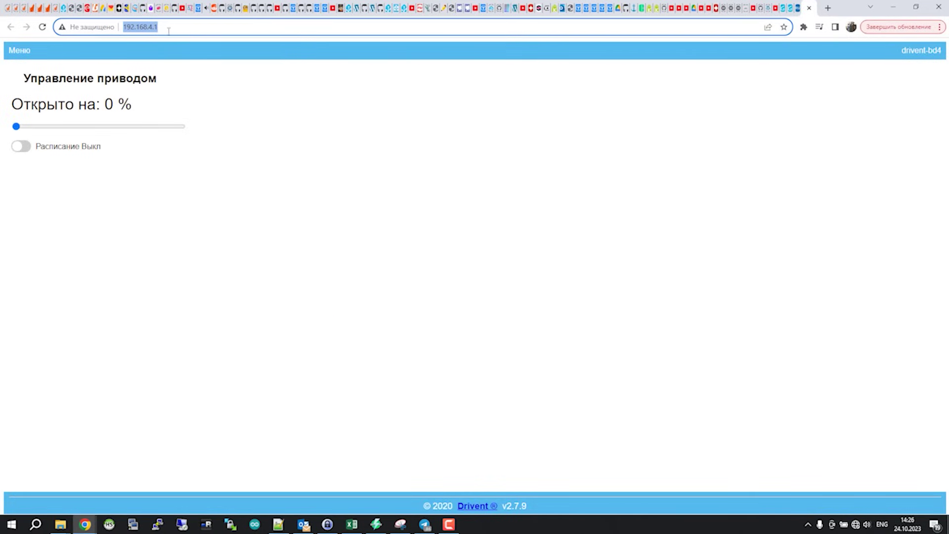
{"action": "left_click", "coordinate": [167, 26]}
{"action": "left_click_drag", "start_coordinate": [16, 127], "coordinate": [32, 130]}
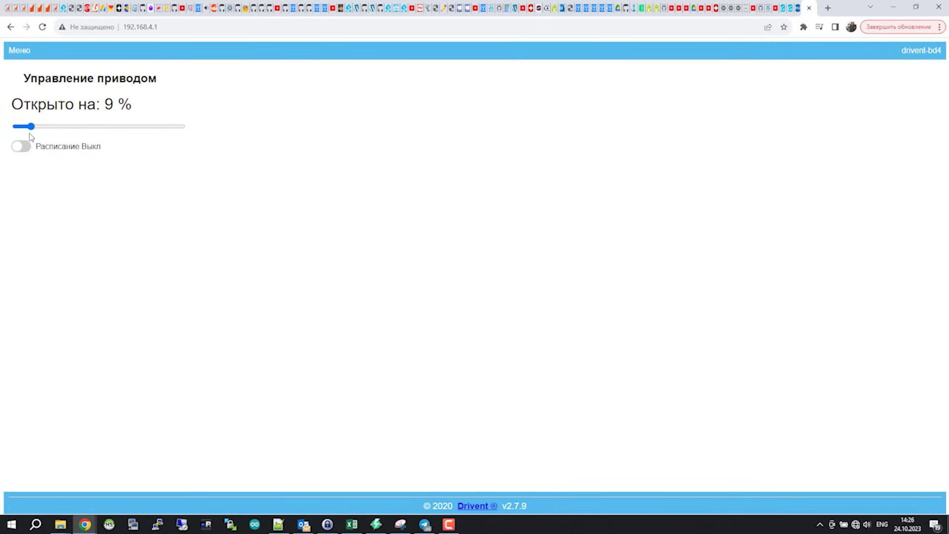
{"action": "left_click_drag", "start_coordinate": [33, 126], "coordinate": [14, 127]}
Step: Go to Меню > WiFi to list the available networks
{"action": "left_click", "coordinate": [12, 55]}
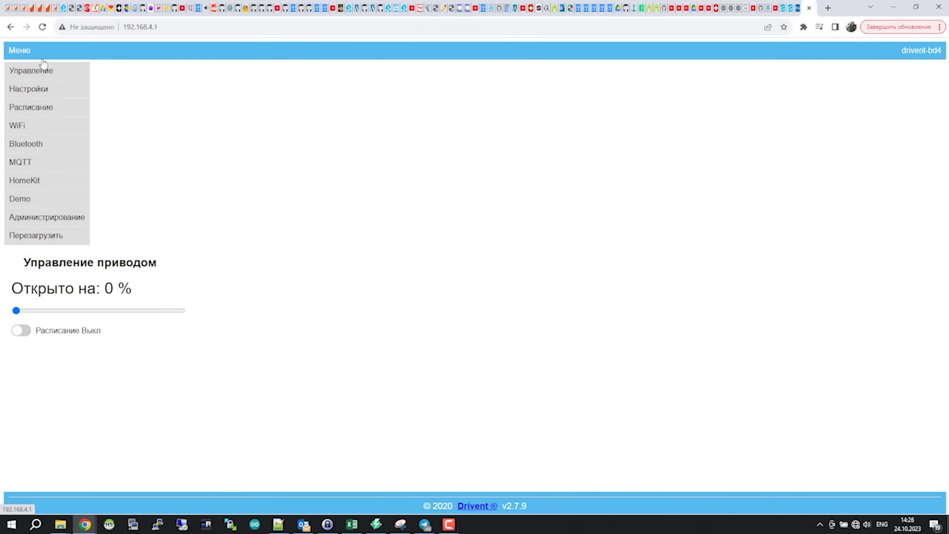
{"action": "left_click", "coordinate": [44, 90]}
{"action": "left_click", "coordinate": [25, 125]}
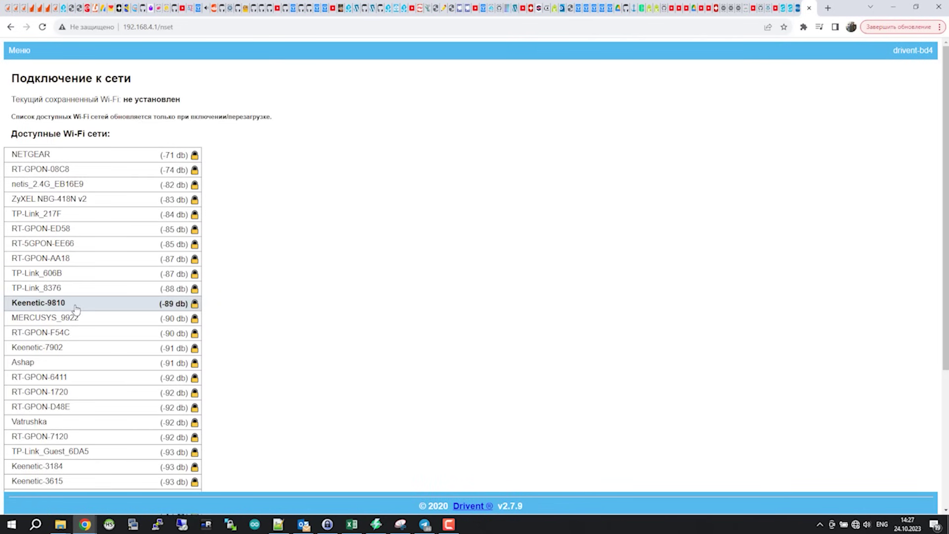
Step: Select NETGEAR, paste its Wi-Fi password and save the connection
{"action": "scroll", "coordinate": [75, 308], "scroll_direction": "down", "scroll_amount": 4}
{"action": "scroll", "coordinate": [75, 308], "scroll_direction": "up", "scroll_amount": 4}
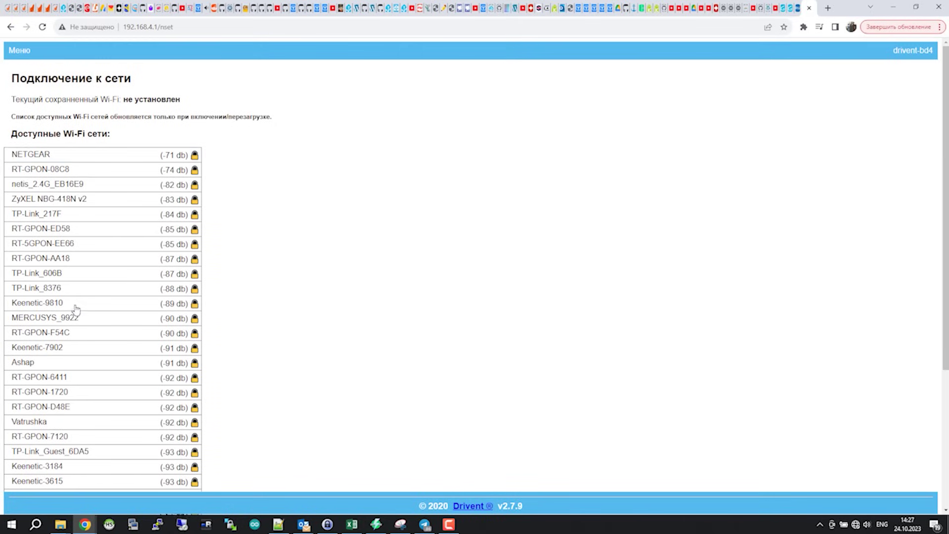
{"action": "scroll", "coordinate": [81, 154], "scroll_direction": "down", "scroll_amount": 4}
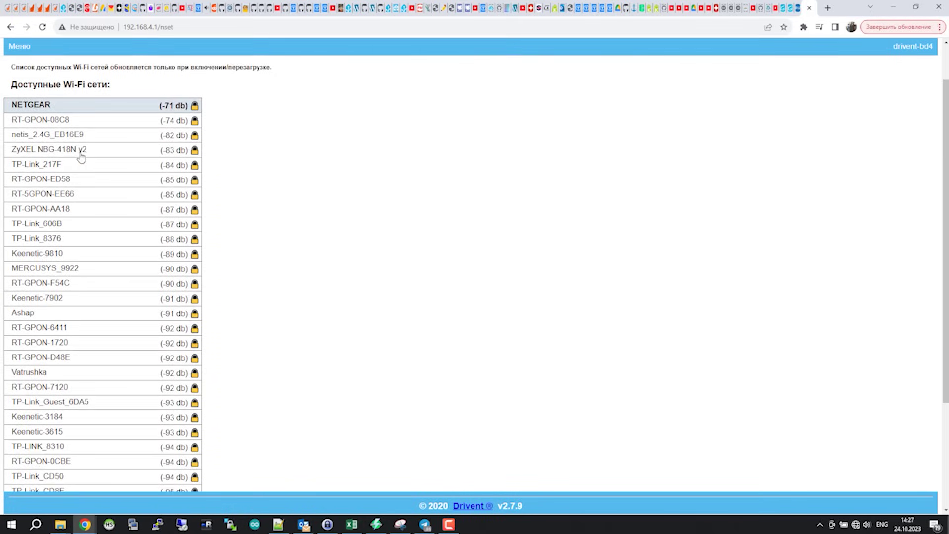
{"action": "scroll", "coordinate": [74, 156], "scroll_direction": "up", "scroll_amount": 4}
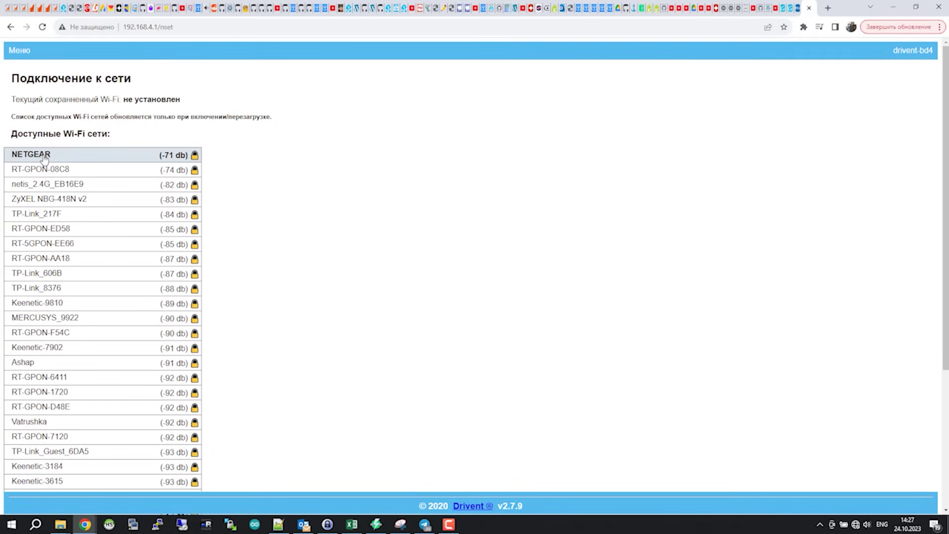
{"action": "left_click", "coordinate": [44, 157]}
{"action": "left_click", "coordinate": [62, 399]}
{"action": "key", "text": "ctrl+v"}
{"action": "left_click", "coordinate": [31, 414]}
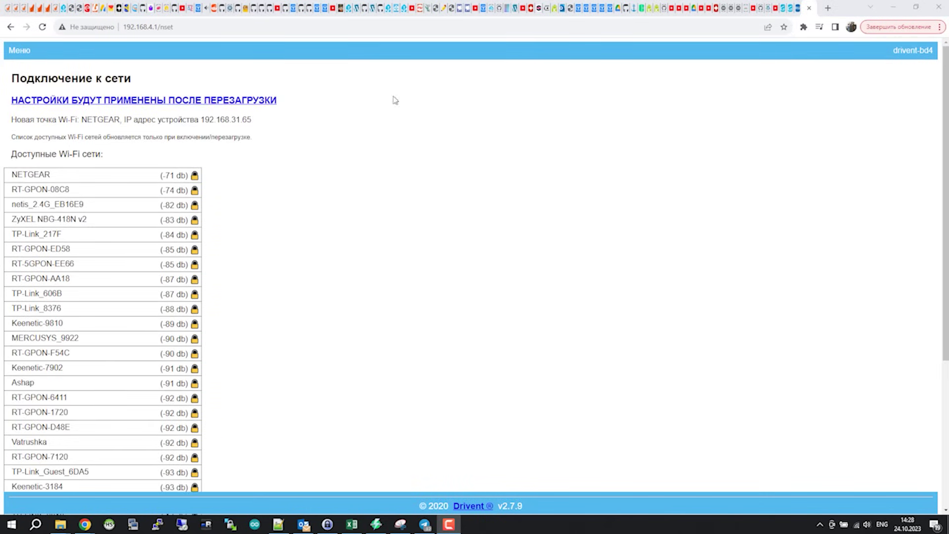
Step: Load the drive's control page at its new address 192.168.31.65
{"action": "left_click", "coordinate": [202, 27]}
{"action": "type", "text": "192.168.31.65"}
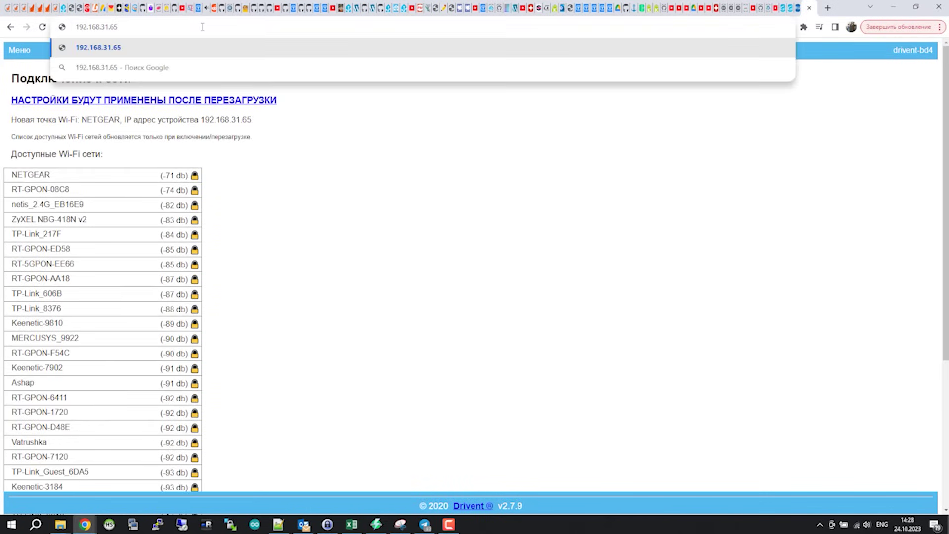
{"action": "key", "text": "Return"}
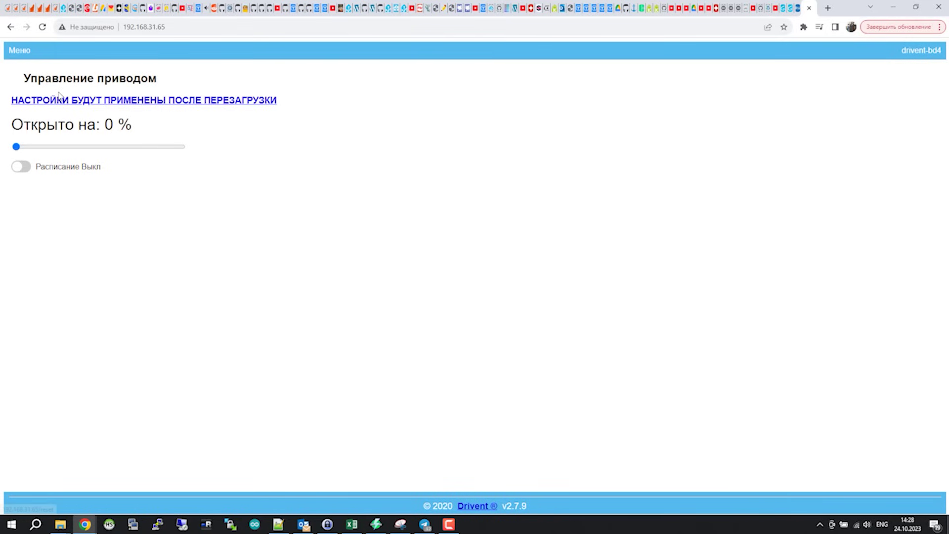
Step: Browse the WiFi and control pages, then open Настройки showing 25% speed and protection 25
{"action": "left_click", "coordinate": [15, 50]}
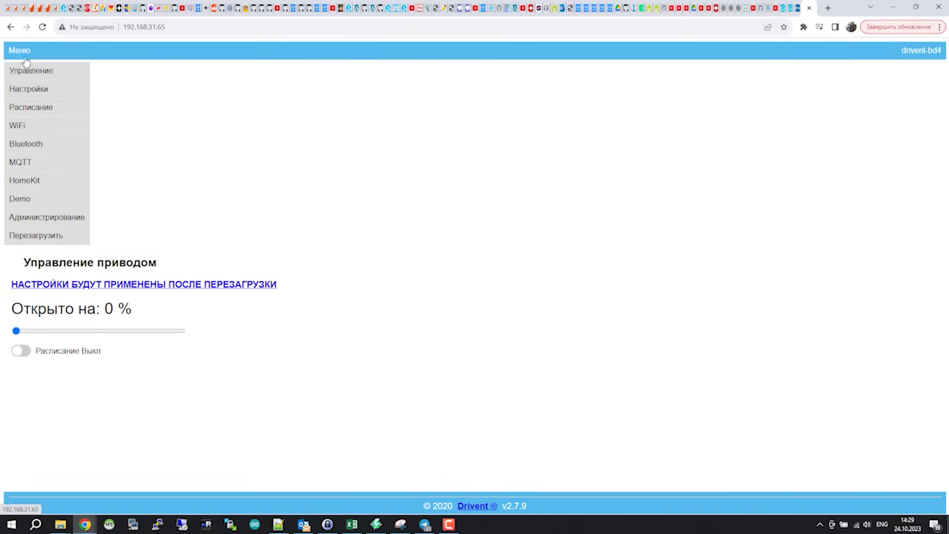
{"action": "left_click", "coordinate": [45, 130]}
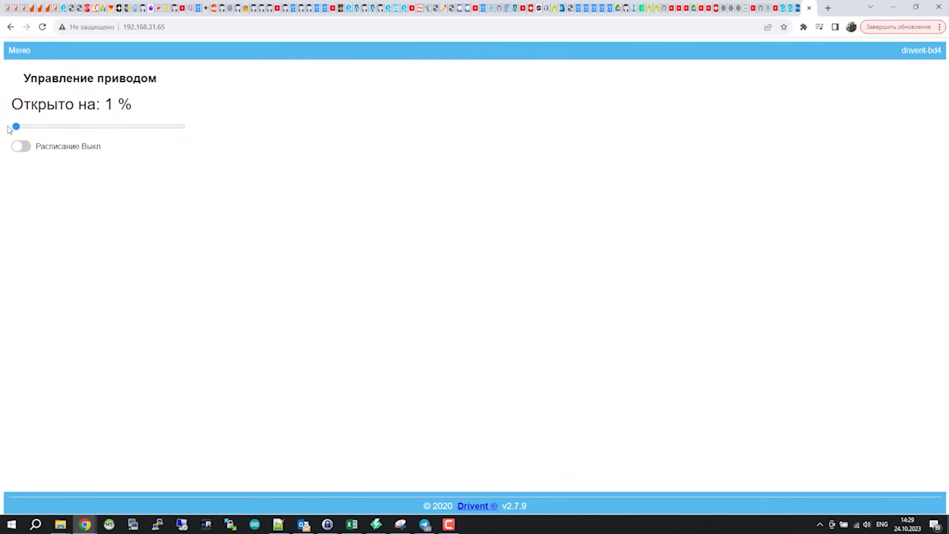
{"action": "left_click", "coordinate": [27, 48]}
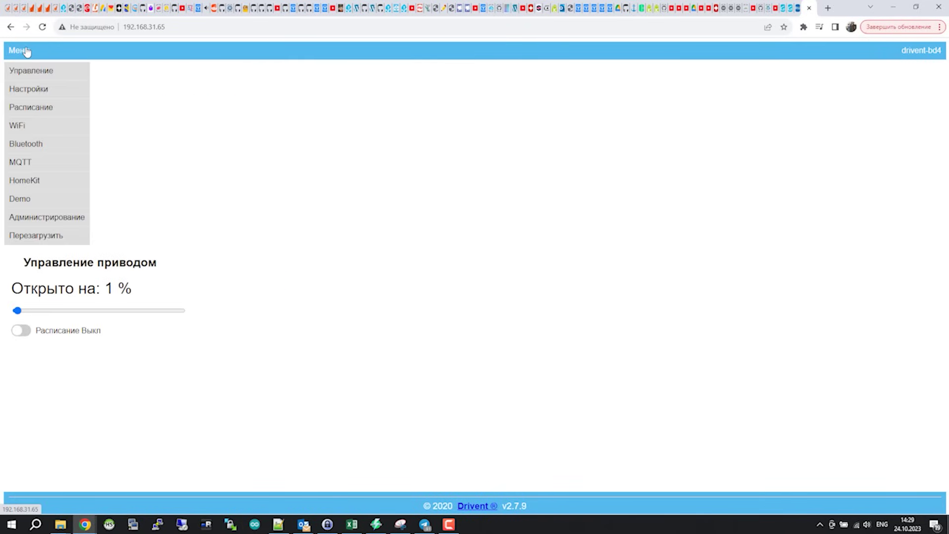
{"action": "left_click", "coordinate": [40, 78]}
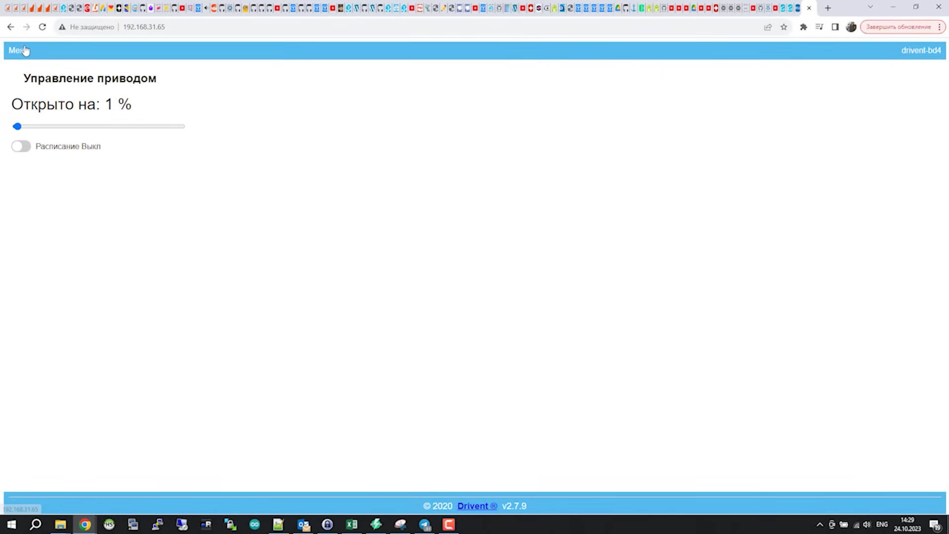
{"action": "left_click", "coordinate": [23, 50]}
{"action": "left_click", "coordinate": [32, 95]}
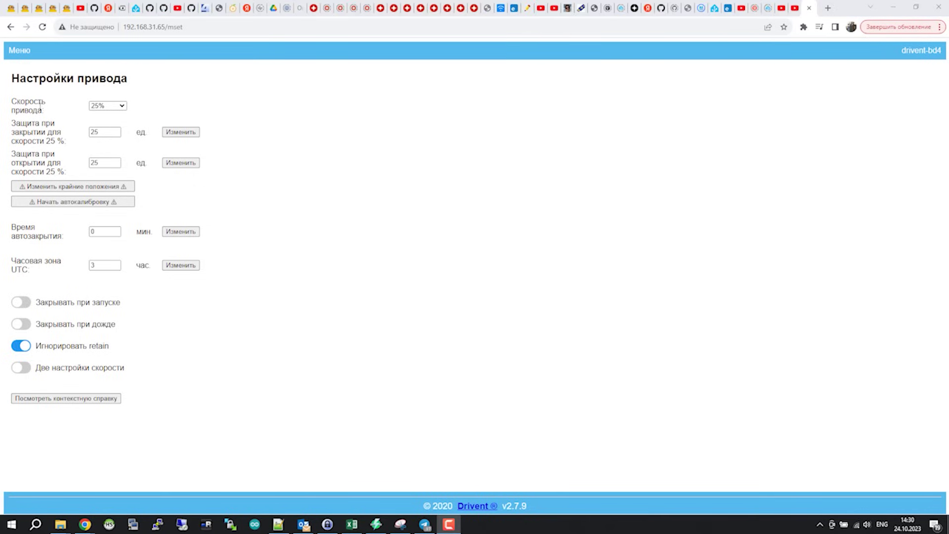
{"action": "left_click", "coordinate": [122, 107]}
{"action": "left_click", "coordinate": [122, 107]}
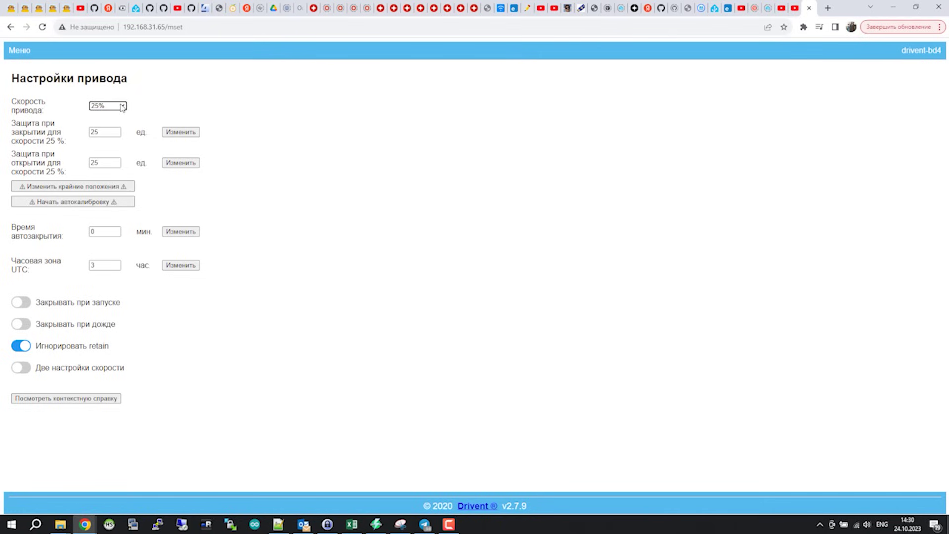
{"action": "mouse_move", "coordinate": [108, 131]}
{"action": "left_click_drag", "start_coordinate": [17, 155], "coordinate": [66, 172]}
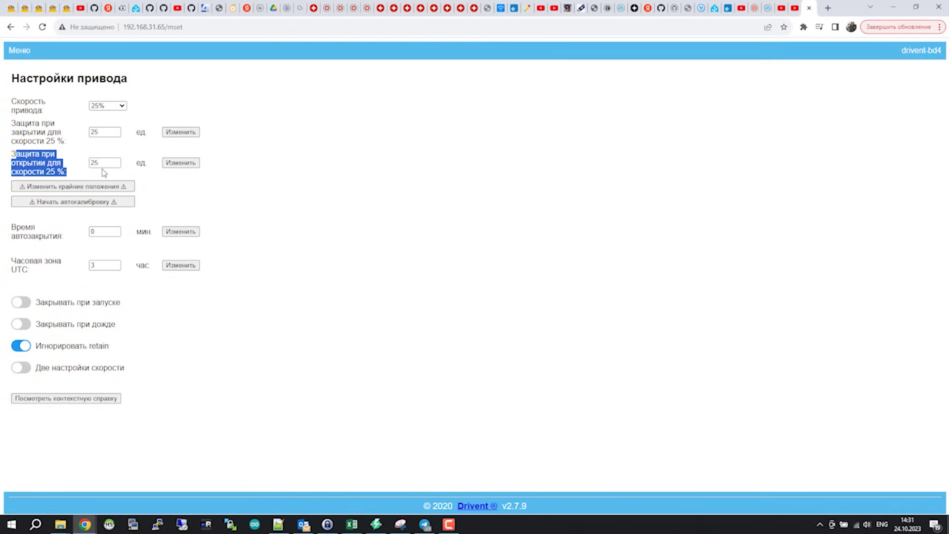
{"action": "mouse_move", "coordinate": [103, 169]}
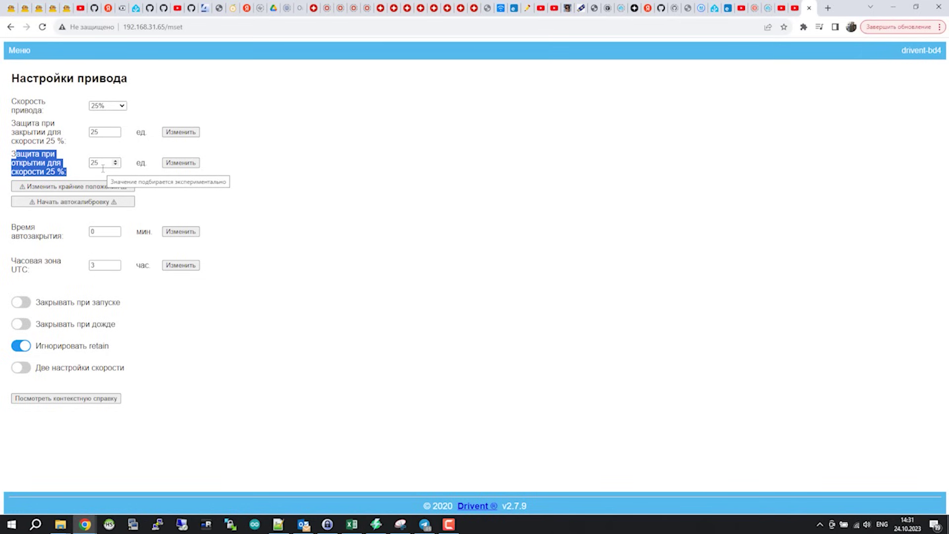
{"action": "left_click", "coordinate": [311, 202]}
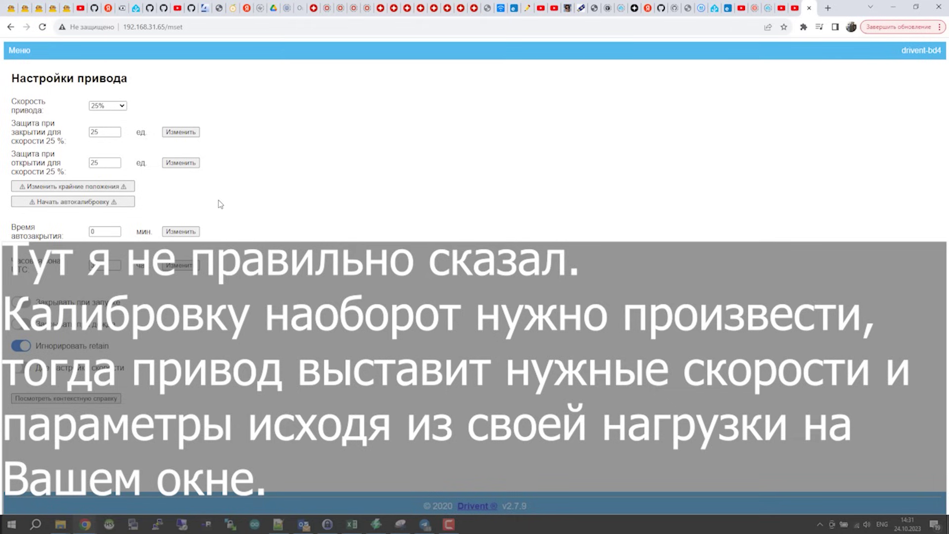
{"action": "mouse_move", "coordinate": [118, 236]}
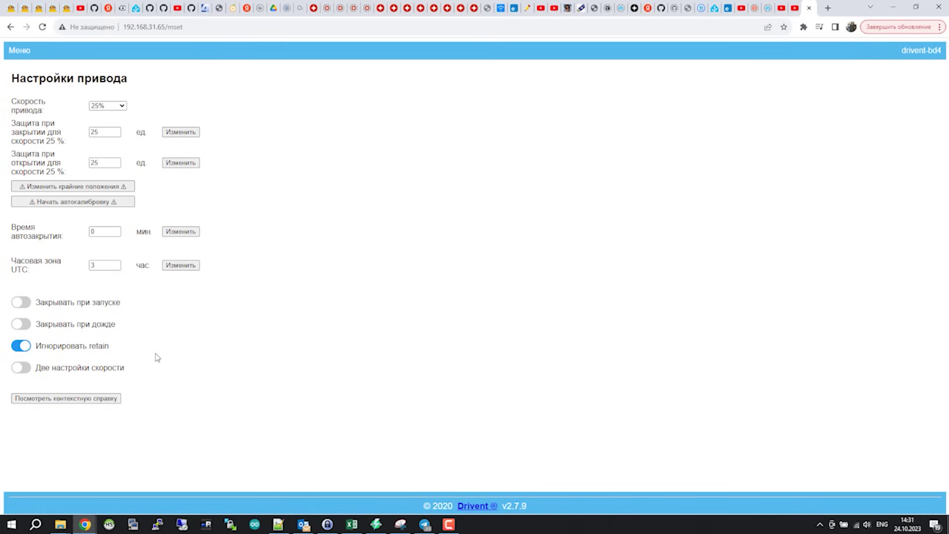
{"action": "left_click", "coordinate": [29, 370]}
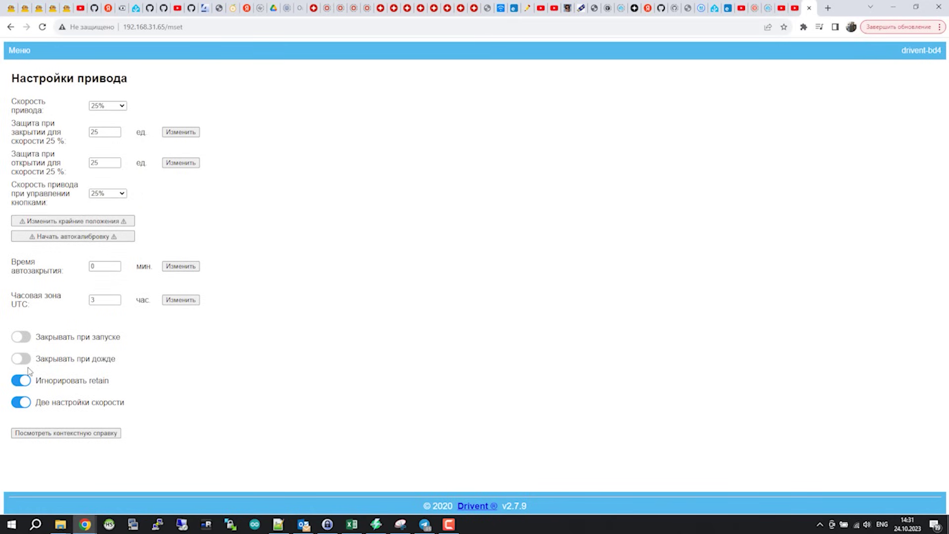
Step: Toggle Две настройки скорости, check its help, and leave it on with 25% button speed
{"action": "left_click", "coordinate": [17, 404]}
{"action": "left_click", "coordinate": [18, 399]}
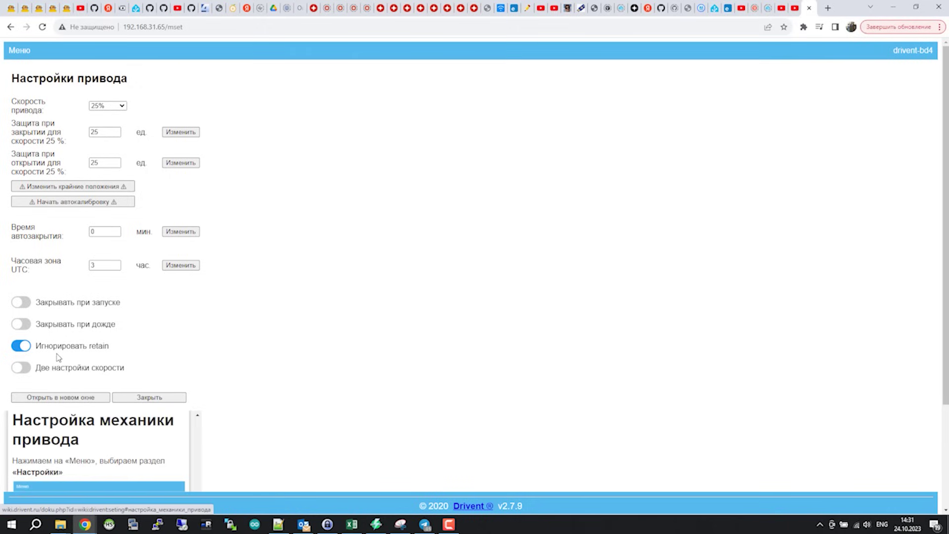
{"action": "scroll", "coordinate": [30, 370], "scroll_direction": "down", "scroll_amount": 3}
{"action": "left_click", "coordinate": [22, 235]}
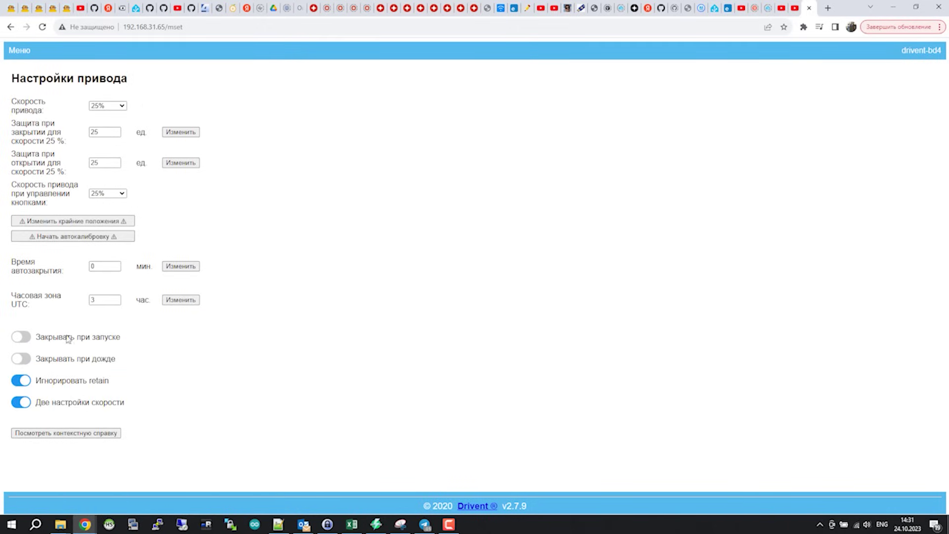
{"action": "left_click", "coordinate": [19, 404]}
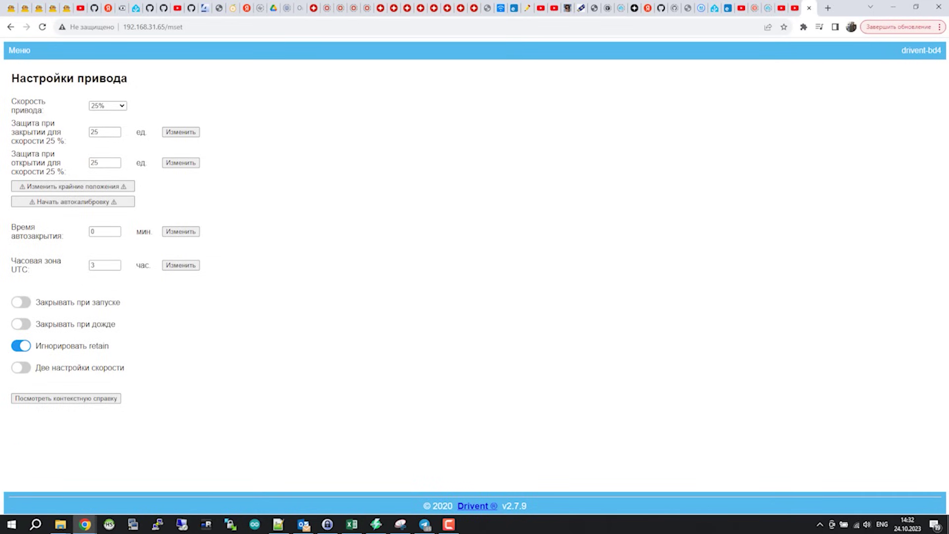
{"action": "left_click", "coordinate": [23, 368]}
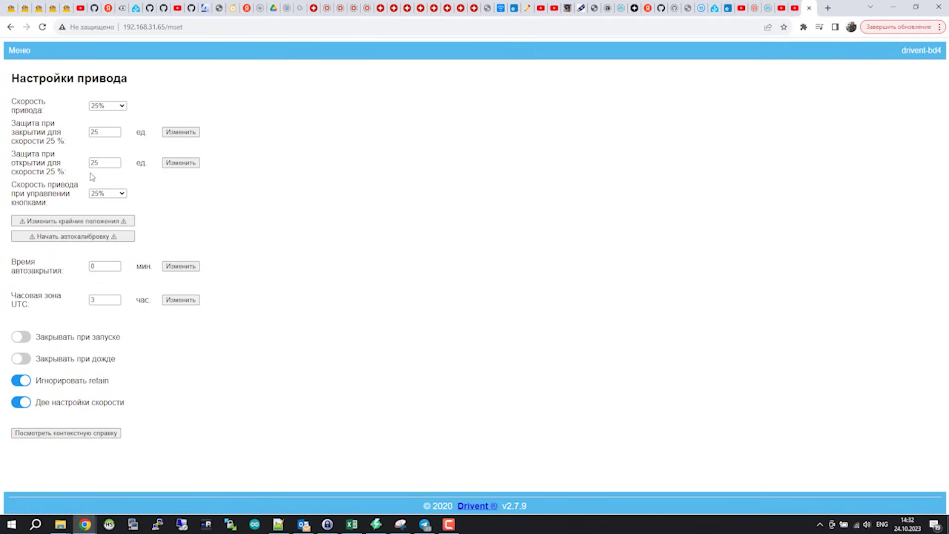
{"action": "left_click", "coordinate": [46, 63]}
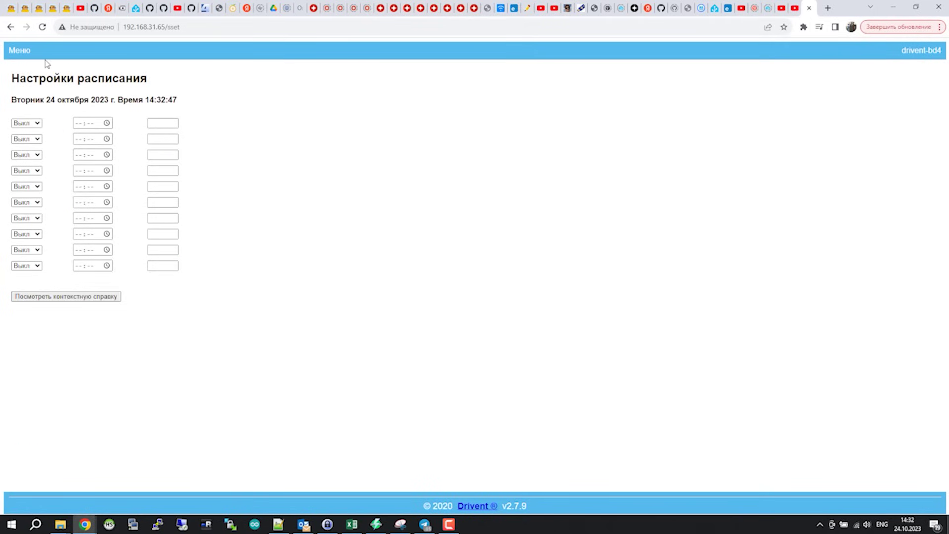
Step: Choose Ежед as the first schedule entry's day, then go to the Bluetooth page
{"action": "left_click", "coordinate": [38, 123]}
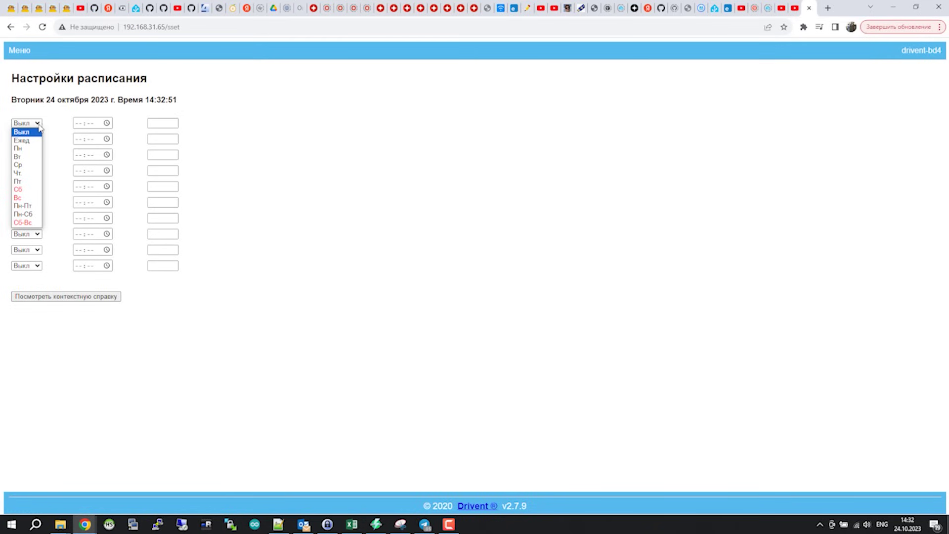
{"action": "left_click", "coordinate": [33, 125]}
{"action": "left_click", "coordinate": [95, 123]}
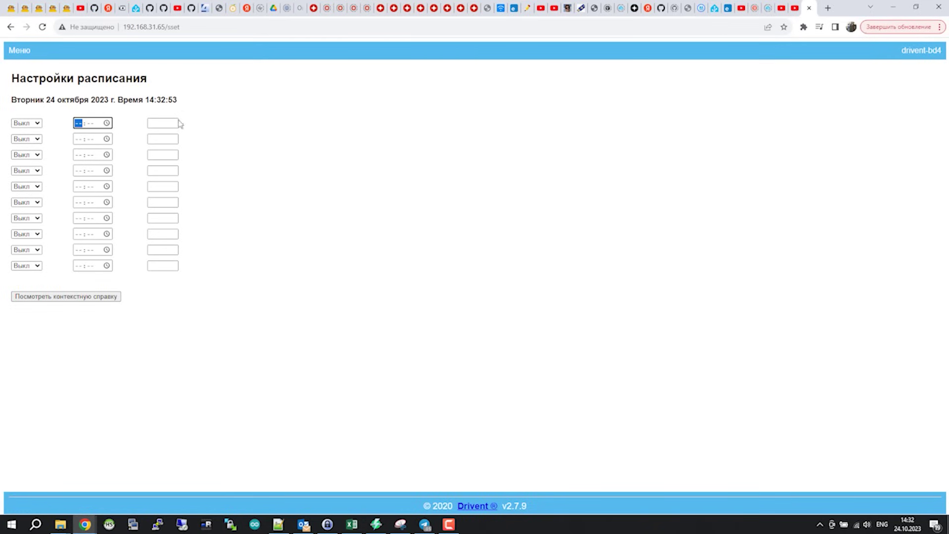
{"action": "left_click", "coordinate": [176, 123]}
{"action": "left_click", "coordinate": [34, 124]}
{"action": "left_click", "coordinate": [24, 142]}
{"action": "left_click", "coordinate": [29, 125]}
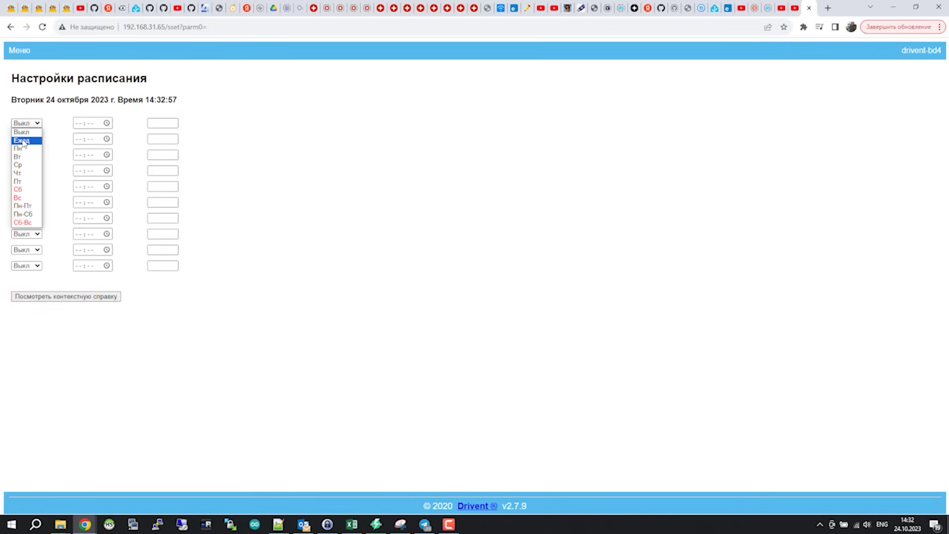
{"action": "left_click", "coordinate": [22, 142]}
{"action": "left_click", "coordinate": [78, 124]}
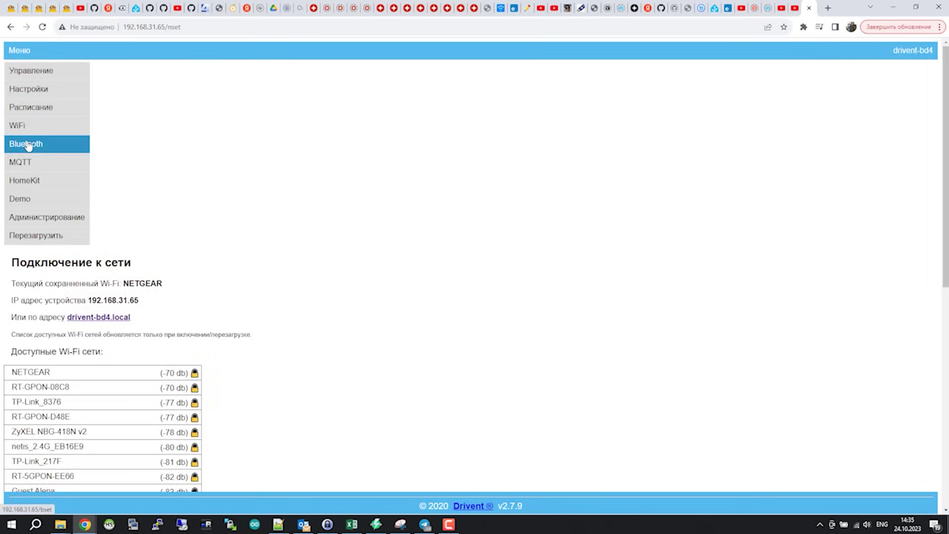
{"action": "left_click", "coordinate": [28, 144]}
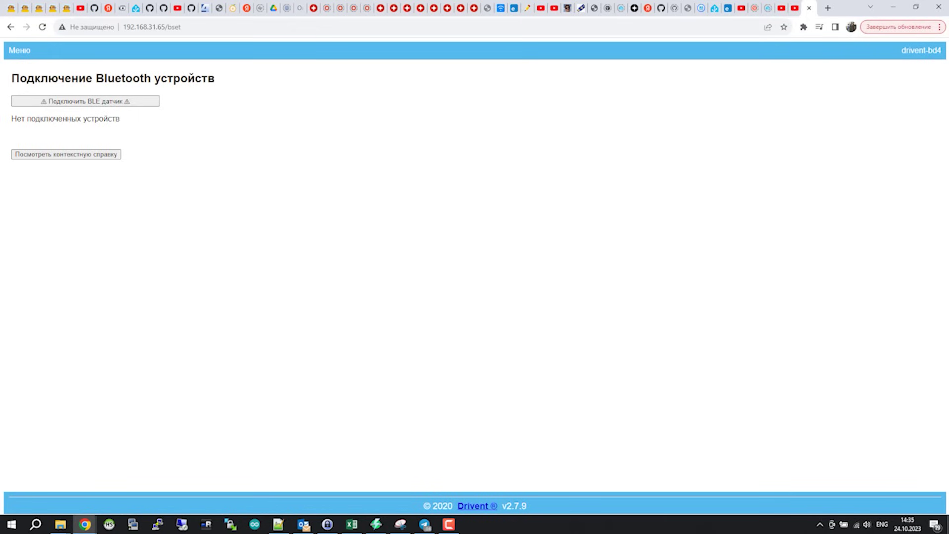
Step: Pair BLE sensor ATC_D94CCB, enable Выводить данные на устройство, and reboot the drive
{"action": "left_click", "coordinate": [120, 103]}
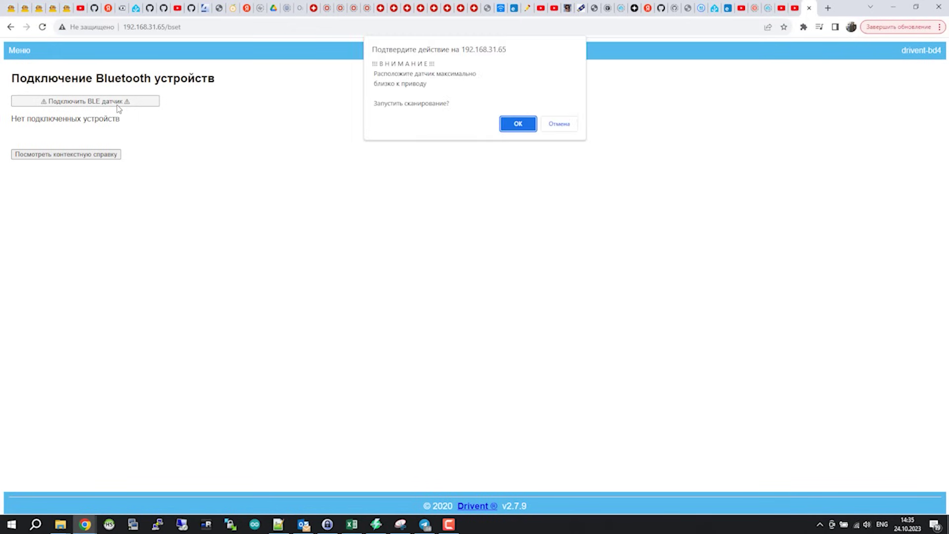
{"action": "left_click", "coordinate": [509, 126]}
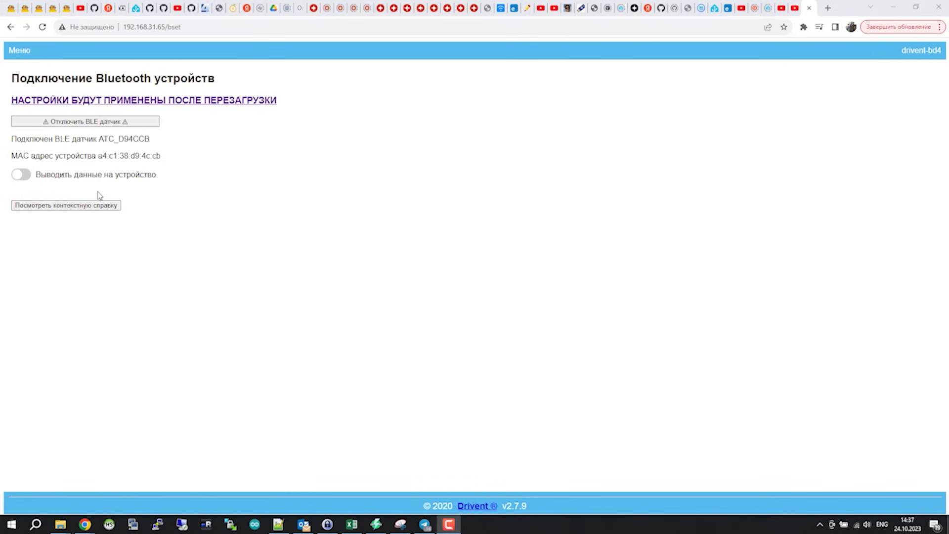
{"action": "left_click_drag", "start_coordinate": [102, 138], "coordinate": [158, 144]}
{"action": "left_click", "coordinate": [151, 143]}
{"action": "left_click_drag", "start_coordinate": [101, 138], "coordinate": [174, 143]}
{"action": "left_click_drag", "start_coordinate": [106, 156], "coordinate": [171, 160]}
{"action": "left_click", "coordinate": [26, 183]}
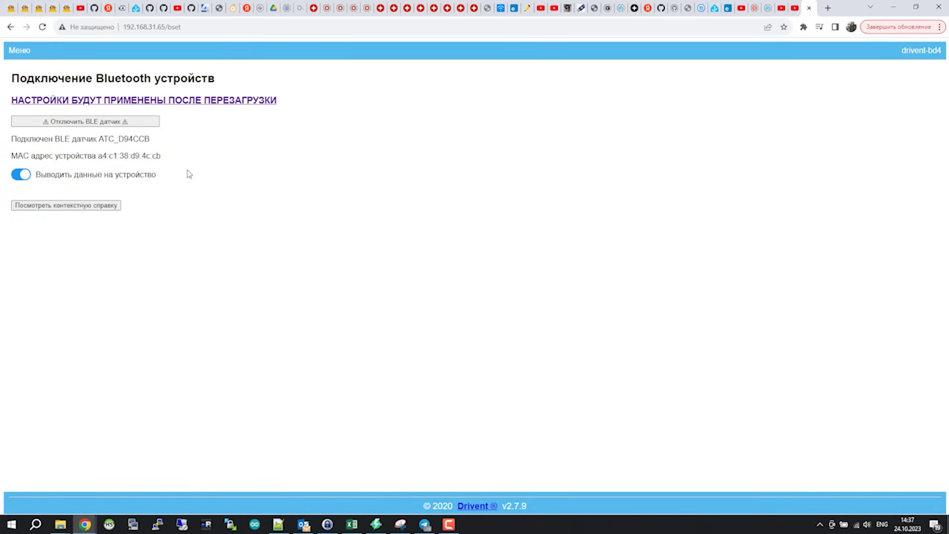
{"action": "left_click", "coordinate": [179, 104]}
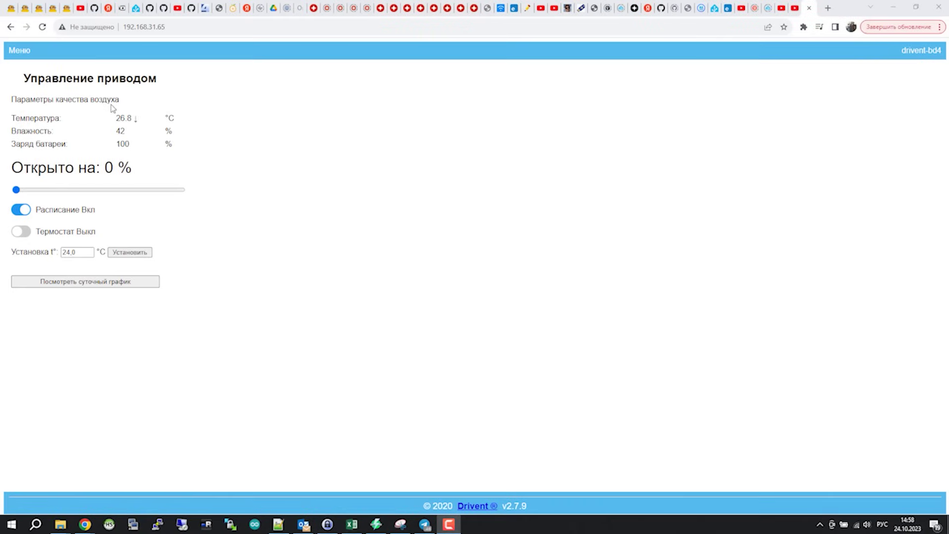
Step: After the reboot, open the menu of settings pages from the control page
{"action": "left_click", "coordinate": [23, 53]}
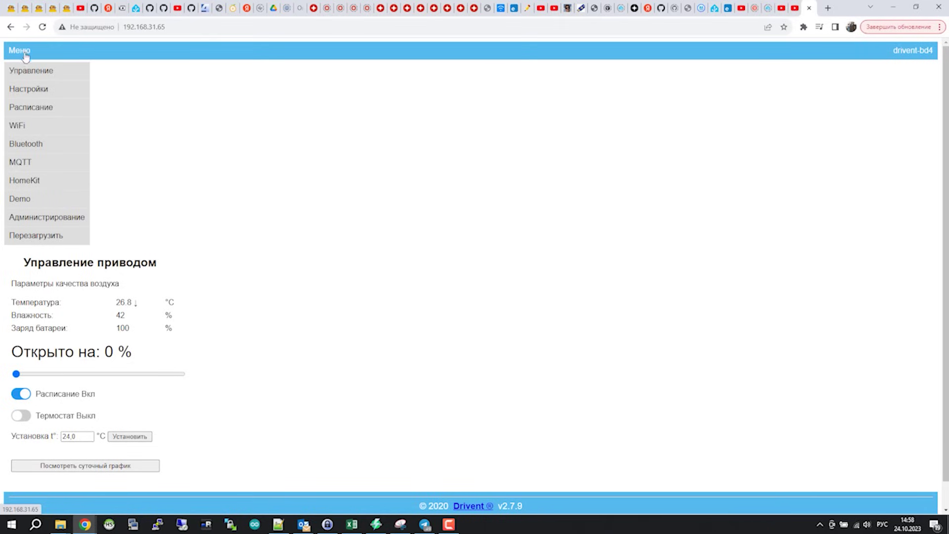
Step: On the MQTT page, enter server host 192.168.31.145 and port 1883
{"action": "left_click", "coordinate": [45, 163]}
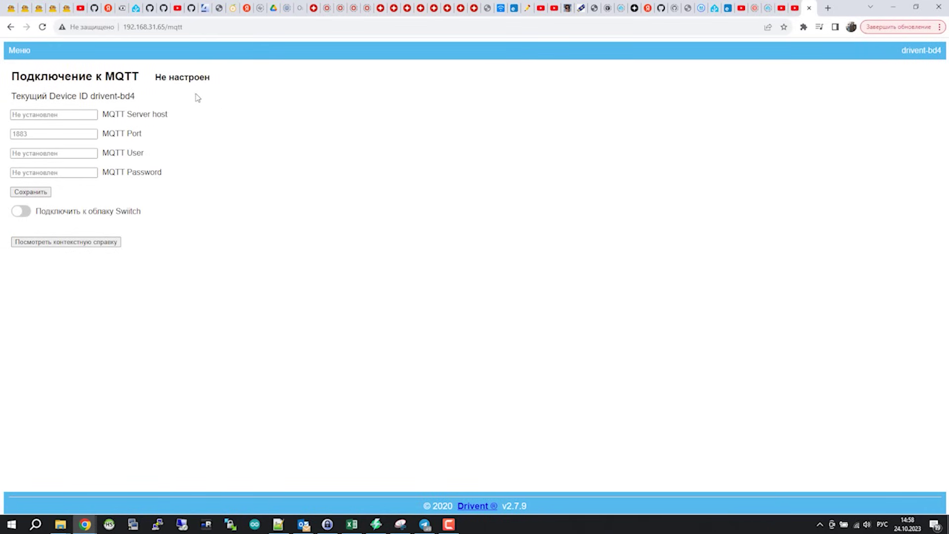
{"action": "left_click_drag", "start_coordinate": [71, 77], "coordinate": [207, 87]}
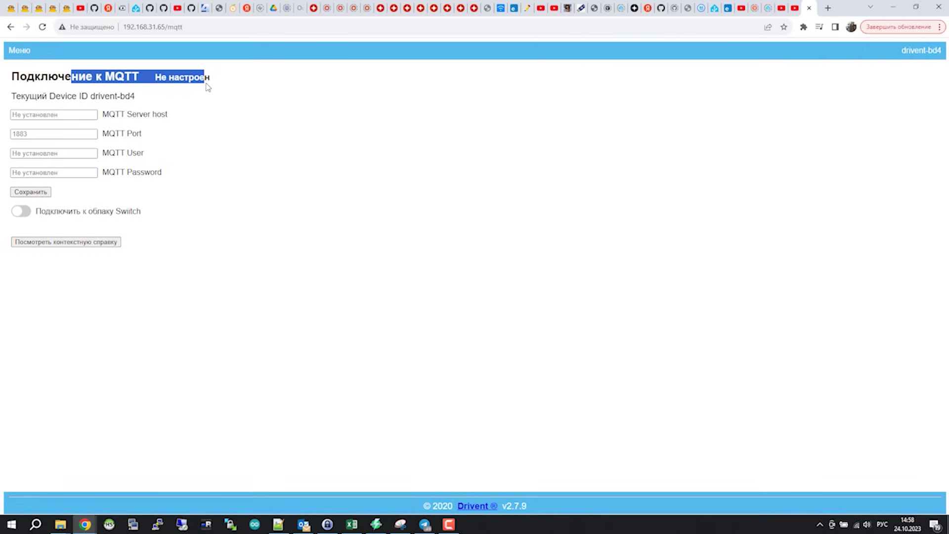
{"action": "left_click", "coordinate": [269, 187]}
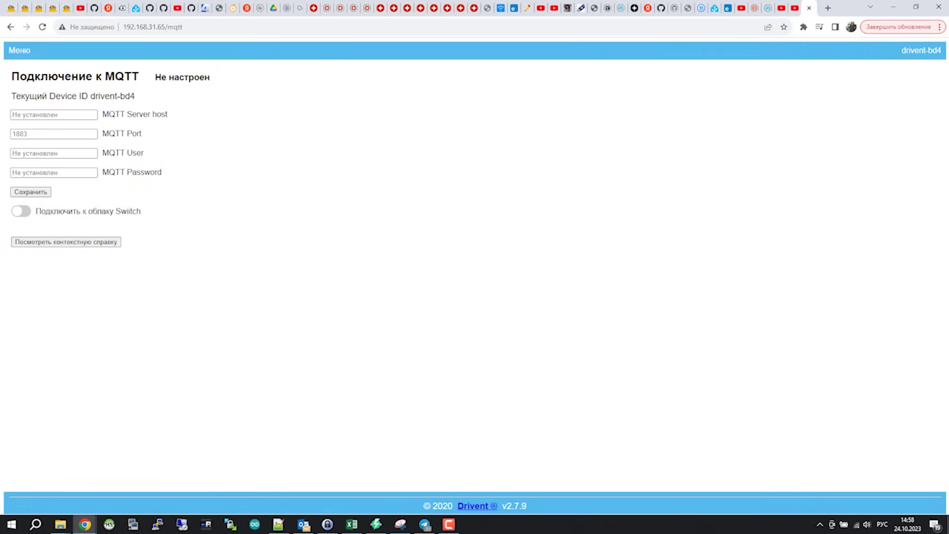
{"action": "left_click", "coordinate": [66, 115]}
{"action": "type", "text": "192"}
{"action": "type", "text": "ю168ю12"}
{"action": "key", "text": "BackSpace"}
{"action": "key", "text": "BackSpace"}
{"action": "key", "text": "BackSpace"}
{"action": "key", "text": "BackSpace"}
{"action": "key", "text": "BackSpace"}
{"action": "key", "text": "BackSpace"}
{"action": "key", "text": "BackSpace"}
{"action": "key", "text": "BackSpace"}
{"action": "key", "text": "BackSpace"}
{"action": "type", "text": "92.168.31.145"}
{"action": "key", "text": "Tab"}
{"action": "type", "text": "1883"}
Step: Enter the broker user name and password, save, and reboot the drive
{"action": "key", "text": "Tab"}
{"action": "key", "text": "alt+shift"}
{"action": "type", "text": "mqtt"}
{"action": "key", "text": "Tab"}
{"action": "type", "text": "mqt"}
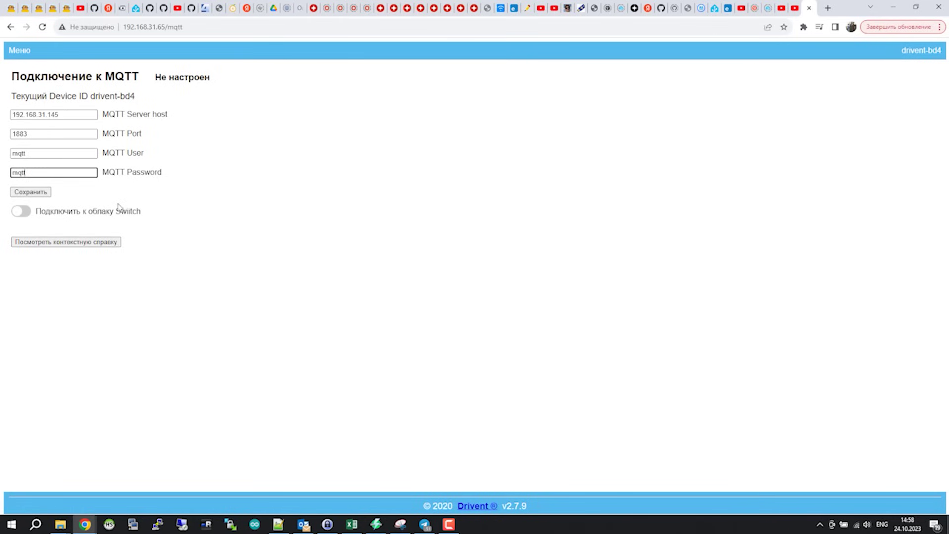
{"action": "left_click_drag", "start_coordinate": [37, 215], "coordinate": [161, 214]}
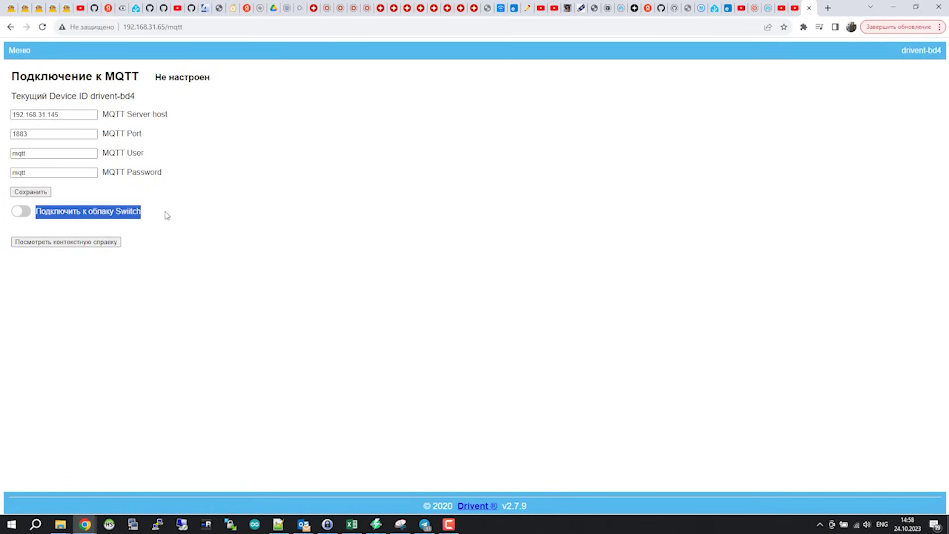
{"action": "left_click", "coordinate": [31, 193]}
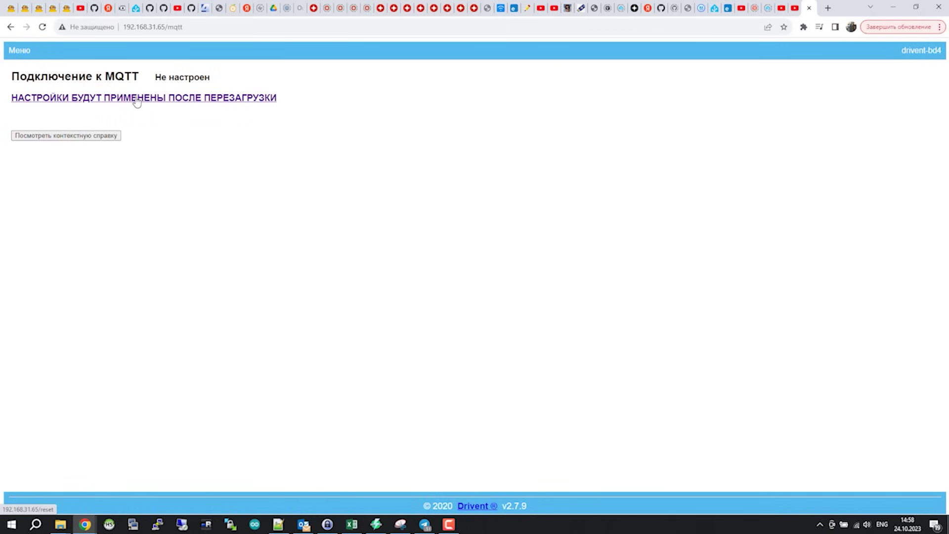
{"action": "left_click", "coordinate": [136, 100]}
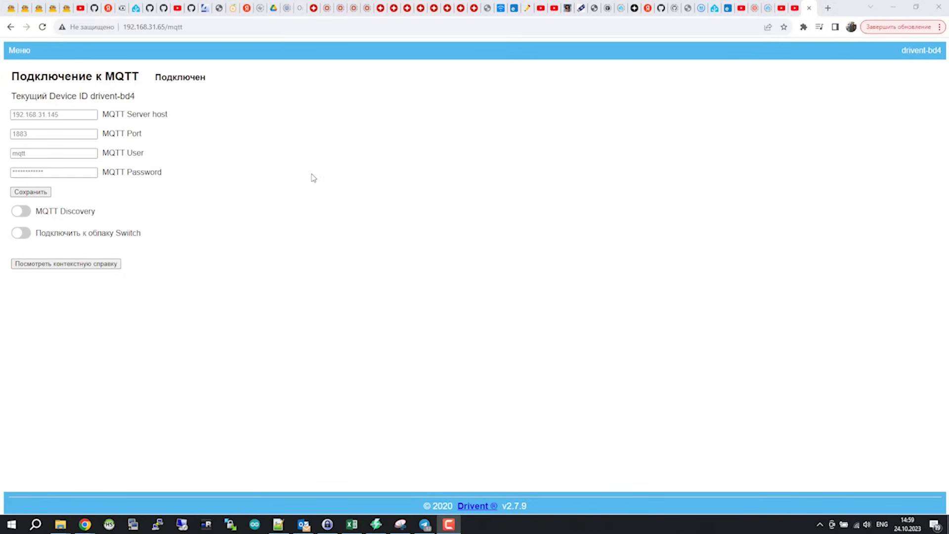
Step: Switch on MQTT Discovery, then open a new tab with the Home Assistant address
{"action": "left_click", "coordinate": [24, 214]}
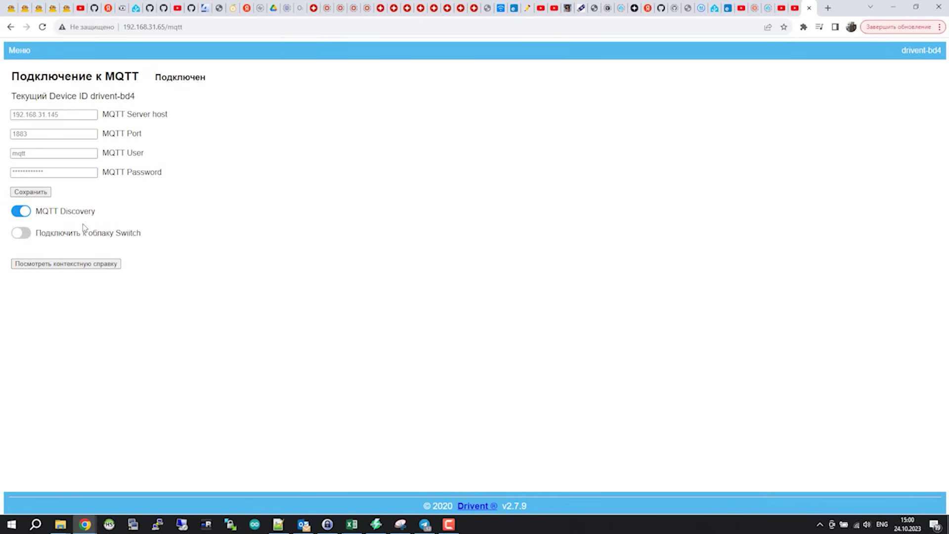
{"action": "left_click_drag", "start_coordinate": [96, 210], "coordinate": [37, 208]}
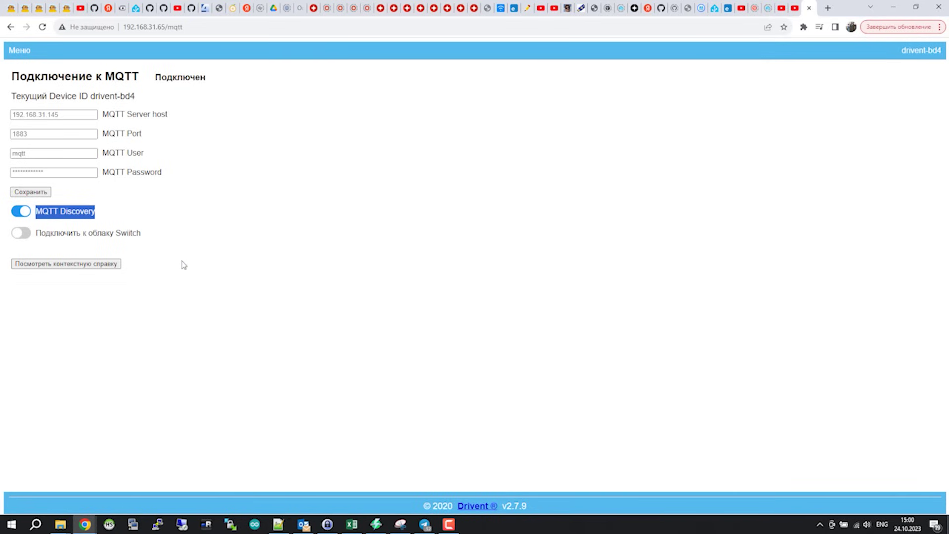
{"action": "left_click", "coordinate": [161, 216]}
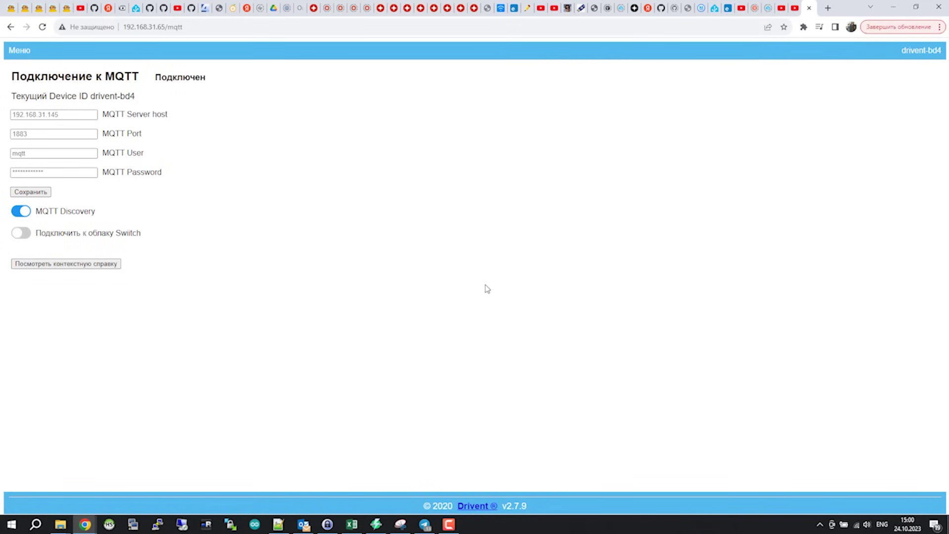
{"action": "left_click_drag", "start_coordinate": [92, 211], "coordinate": [35, 212]}
{"action": "left_click", "coordinate": [98, 213]}
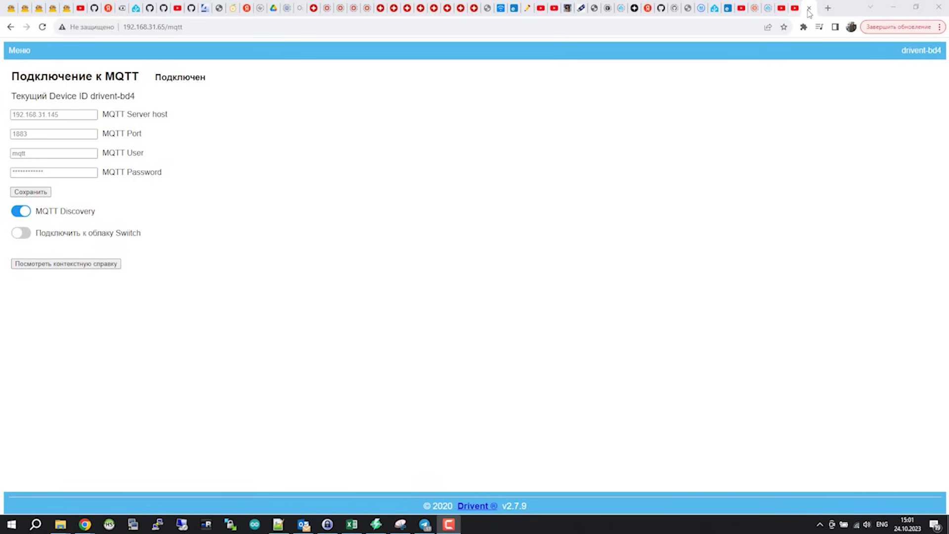
{"action": "left_click", "coordinate": [827, 8]}
{"action": "type", "text": "http://192.168.31.145:8123/lovelace/default_view"}
Step: Load Home Assistant and open drivent-bd4 from the MQTT integration's device list
{"action": "key", "text": "Return"}
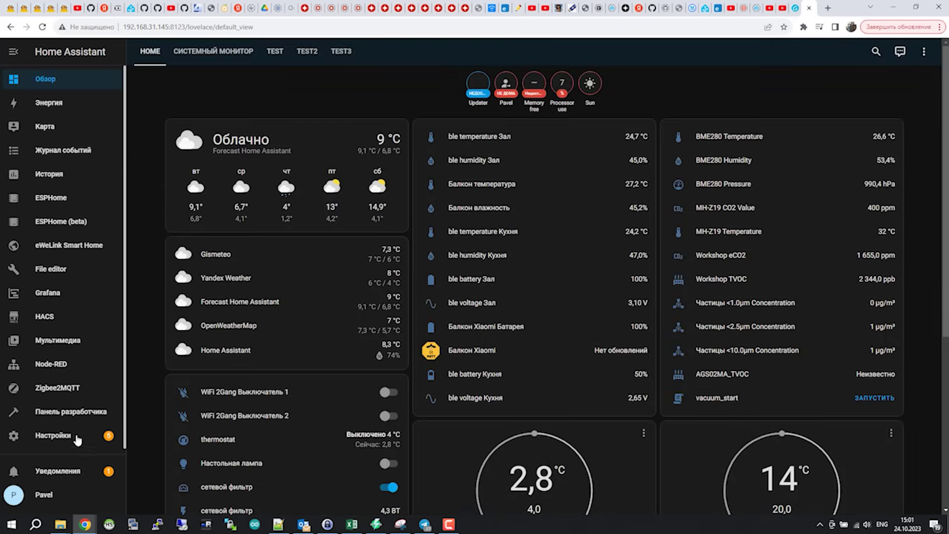
{"action": "left_click", "coordinate": [77, 437]}
{"action": "left_click", "coordinate": [472, 323]}
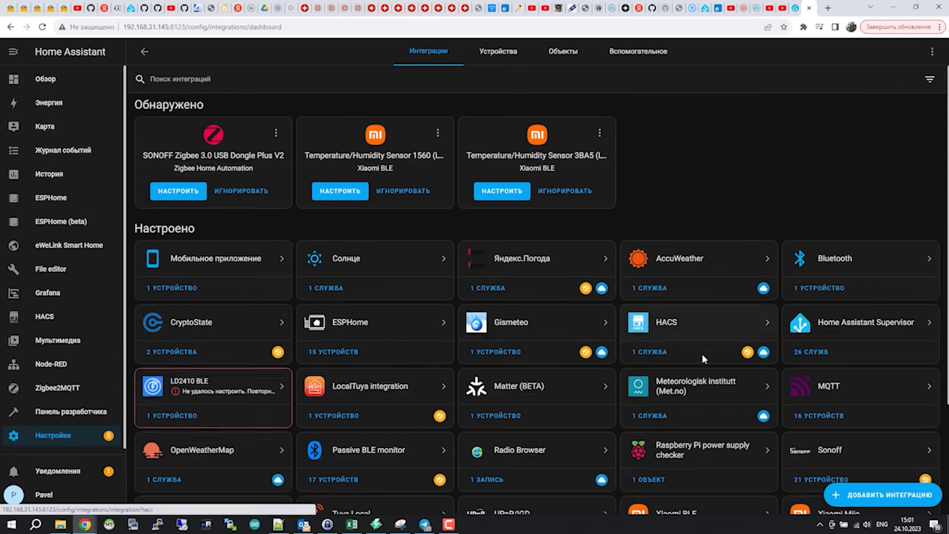
{"action": "scroll", "coordinate": [702, 354], "scroll_direction": "down", "scroll_amount": 2}
{"action": "left_click", "coordinate": [814, 320]}
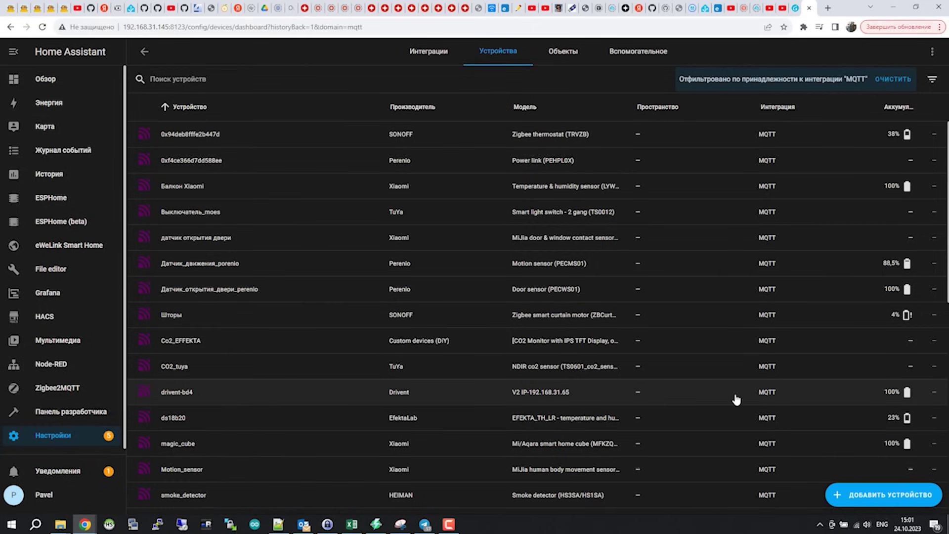
{"action": "left_click", "coordinate": [406, 398]}
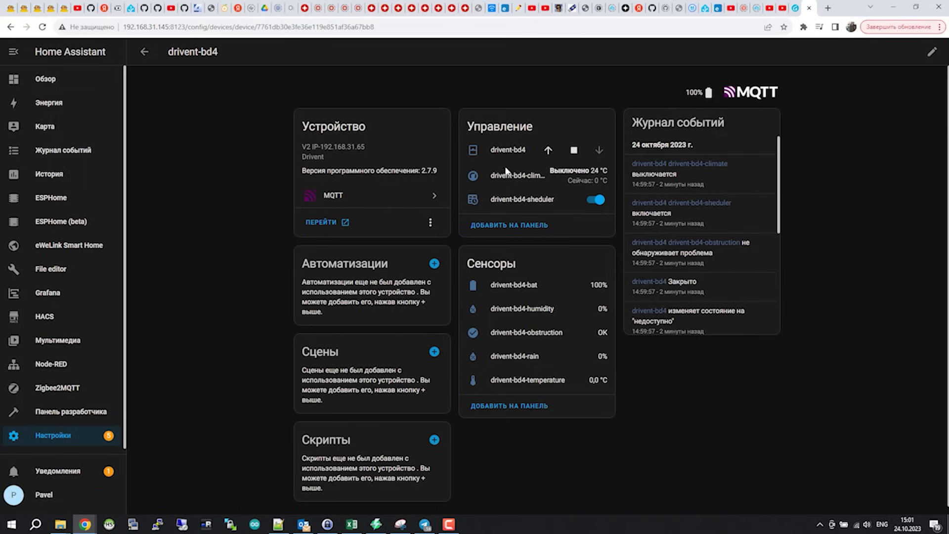
Step: View the drive's climate control details, then close them
{"action": "left_click", "coordinate": [518, 176]}
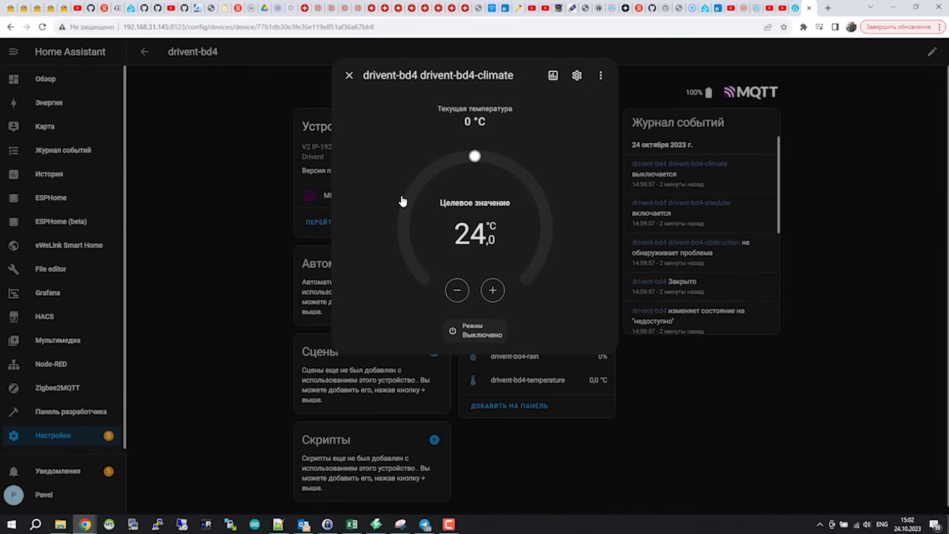
{"action": "left_click", "coordinate": [349, 75]}
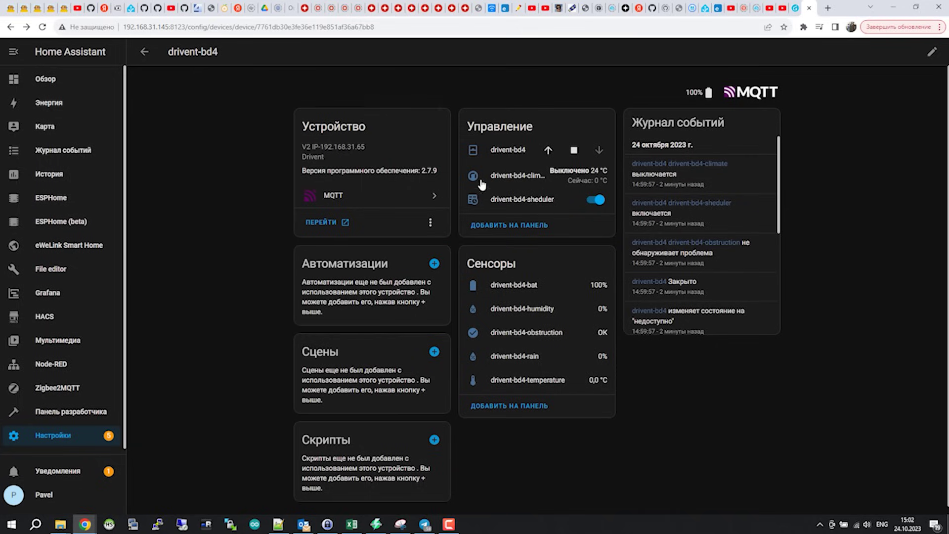
{"action": "left_click", "coordinate": [548, 150]}
Step: Using the open/stop/close buttons, open the drivent-bd4 cover to 18% and stop it
{"action": "left_click", "coordinate": [514, 154]}
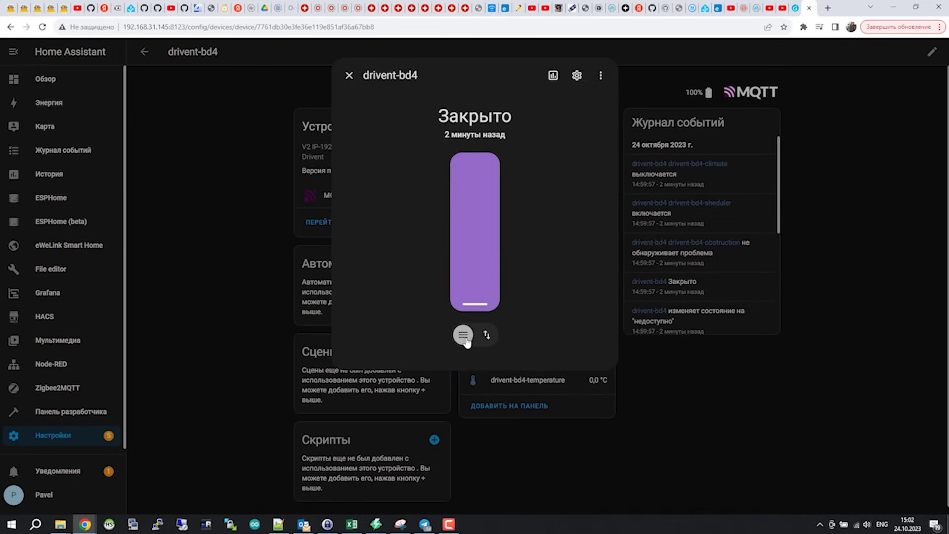
{"action": "left_click", "coordinate": [488, 338]}
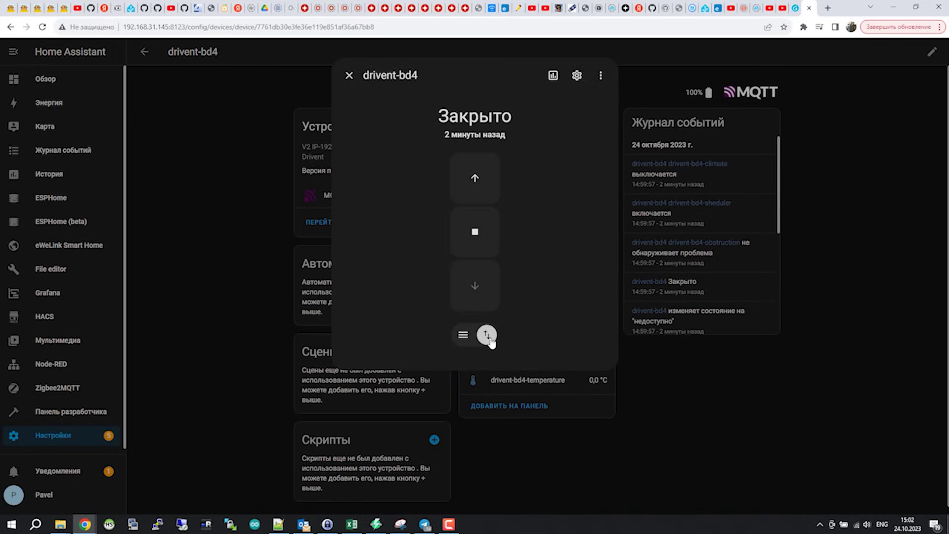
{"action": "left_click", "coordinate": [482, 178]}
{"action": "left_click", "coordinate": [481, 256]}
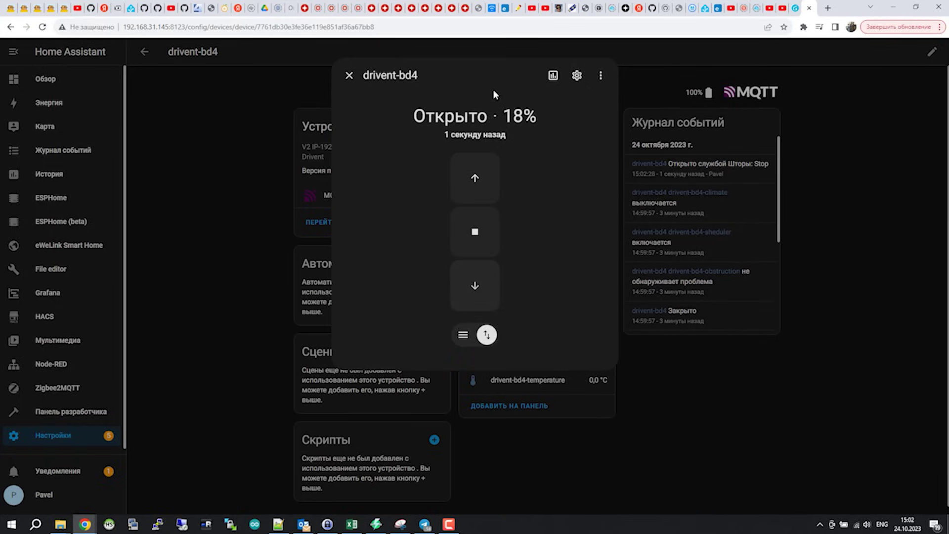
{"action": "left_click_drag", "start_coordinate": [502, 116], "coordinate": [541, 111]}
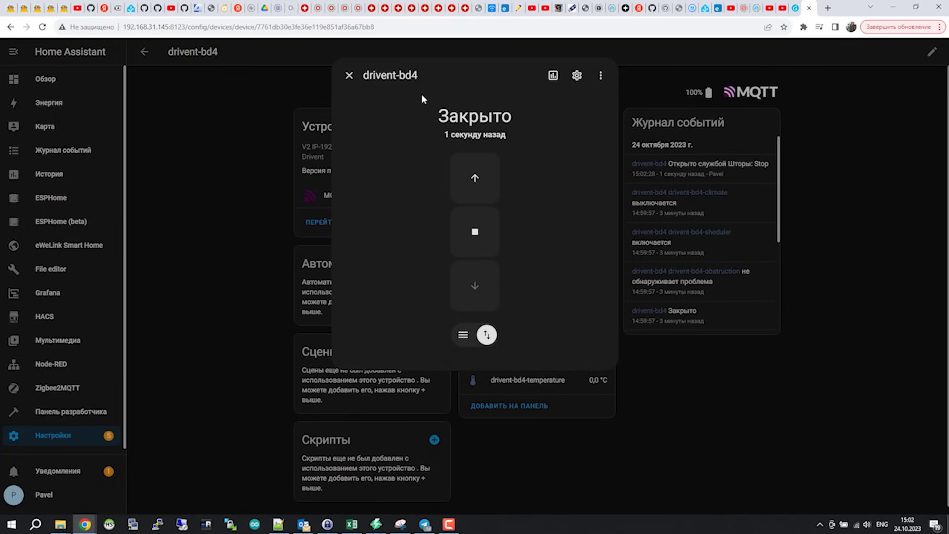
{"action": "left_click", "coordinate": [349, 76]}
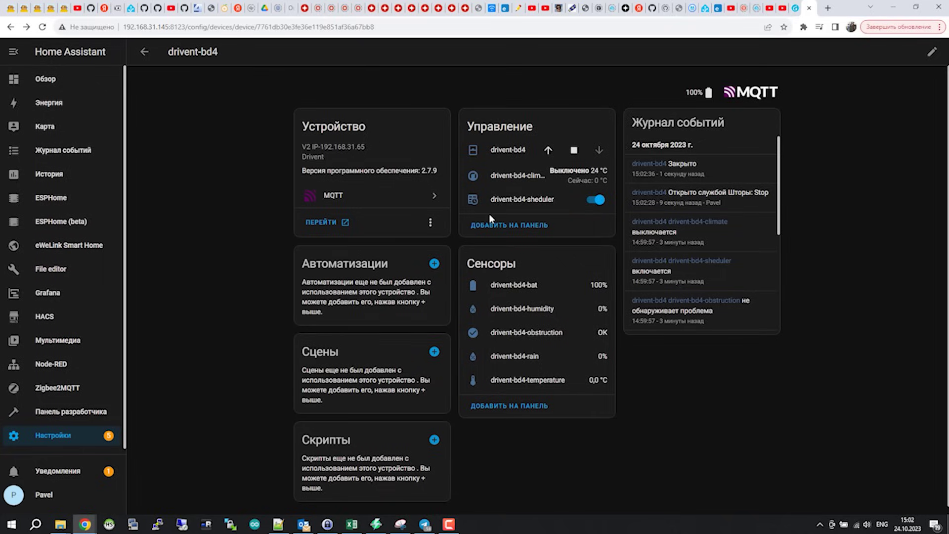